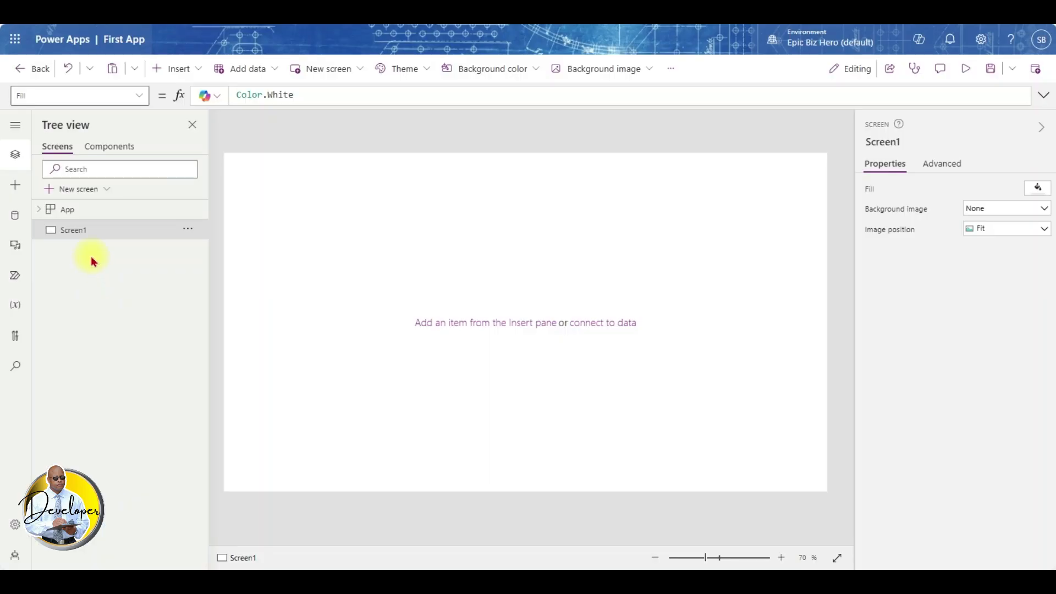
# Step: Add a blank screen and a screen based on the Success template to the app
pyautogui.click(90, 190)
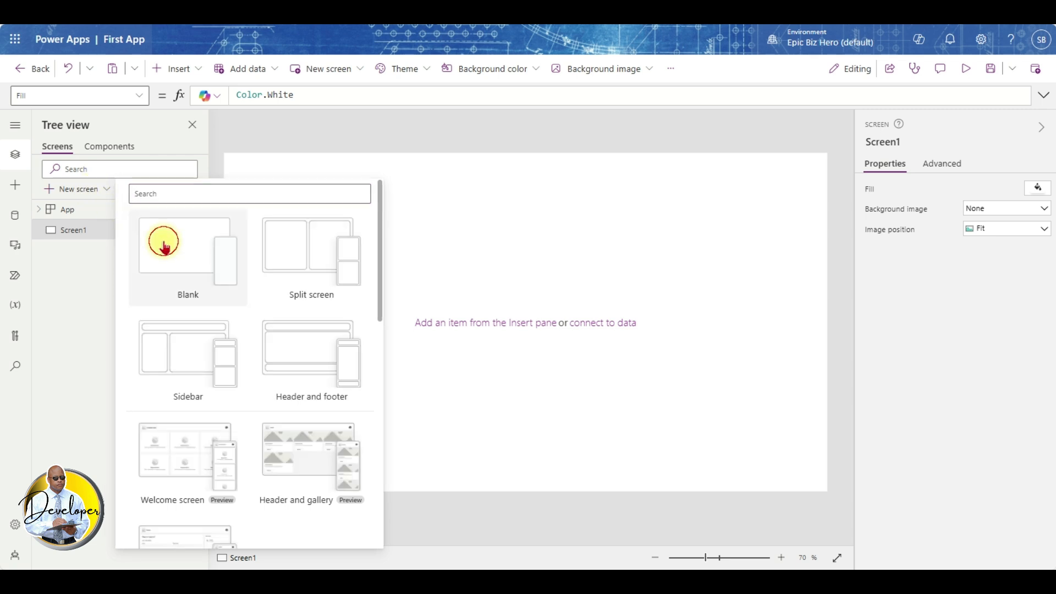
pyautogui.click(163, 245)
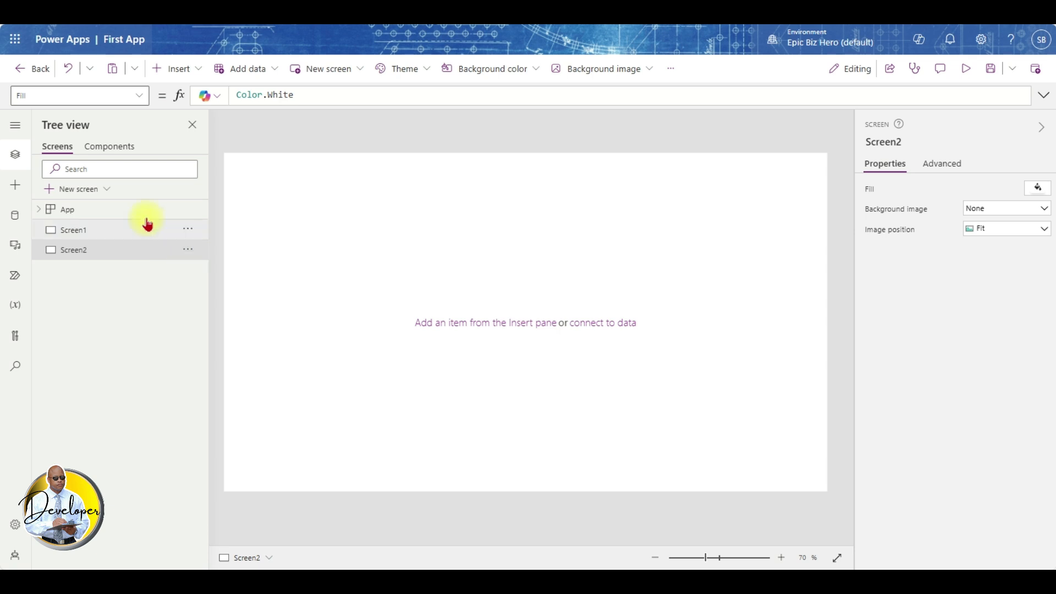
pyautogui.click(105, 192)
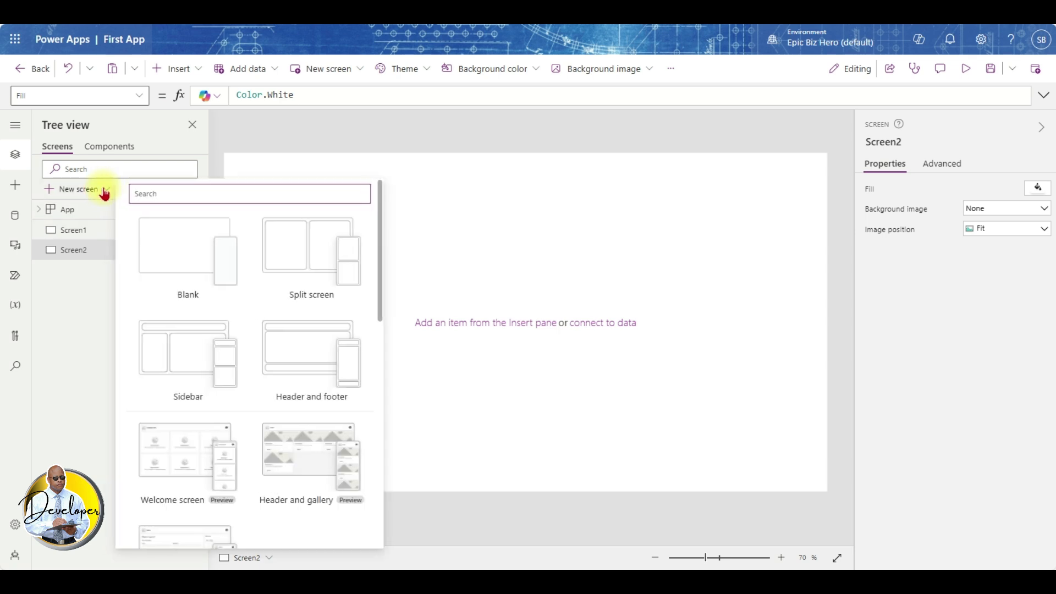
pyautogui.scroll(-10, 208, 229)
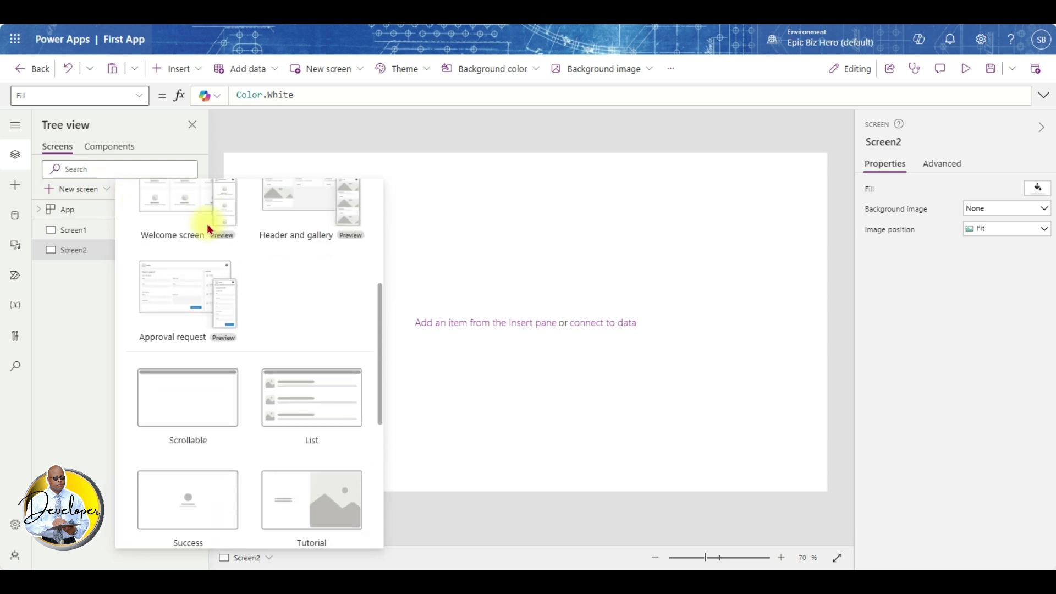
pyautogui.scroll(15, 208, 229)
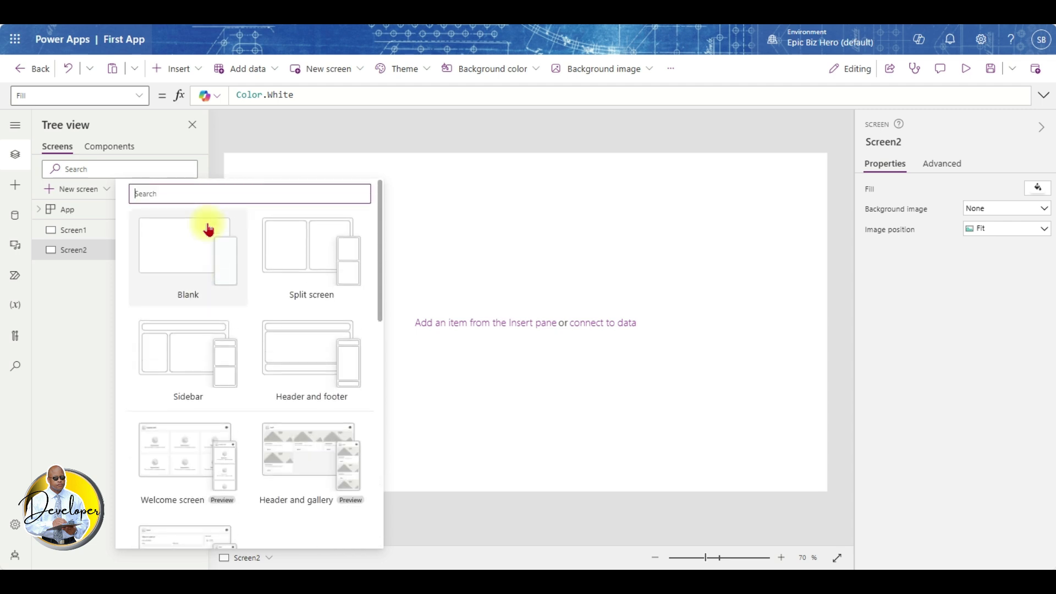
pyautogui.write('success')
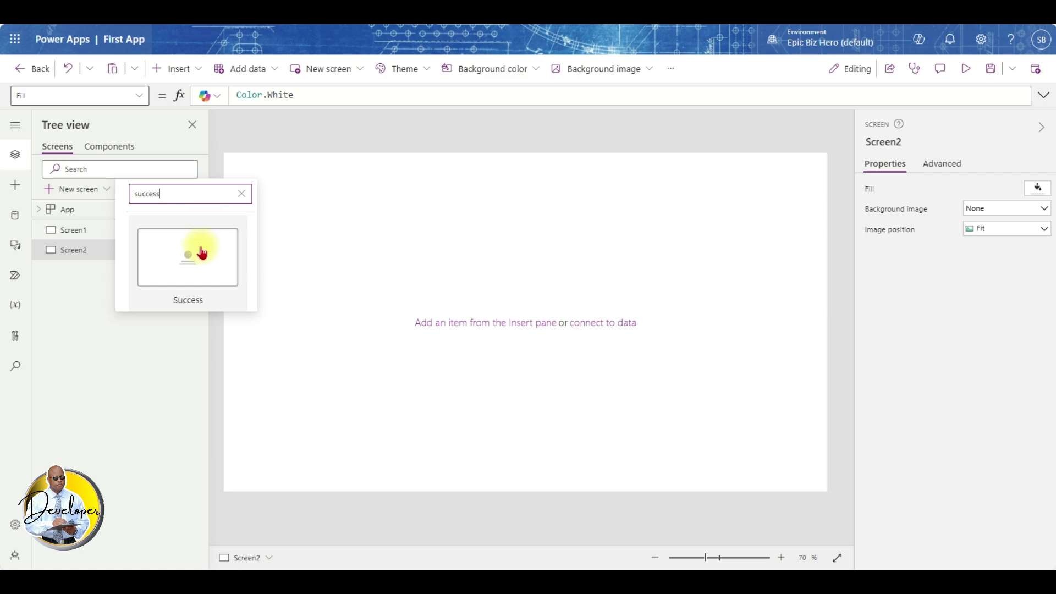
pyautogui.click(202, 252)
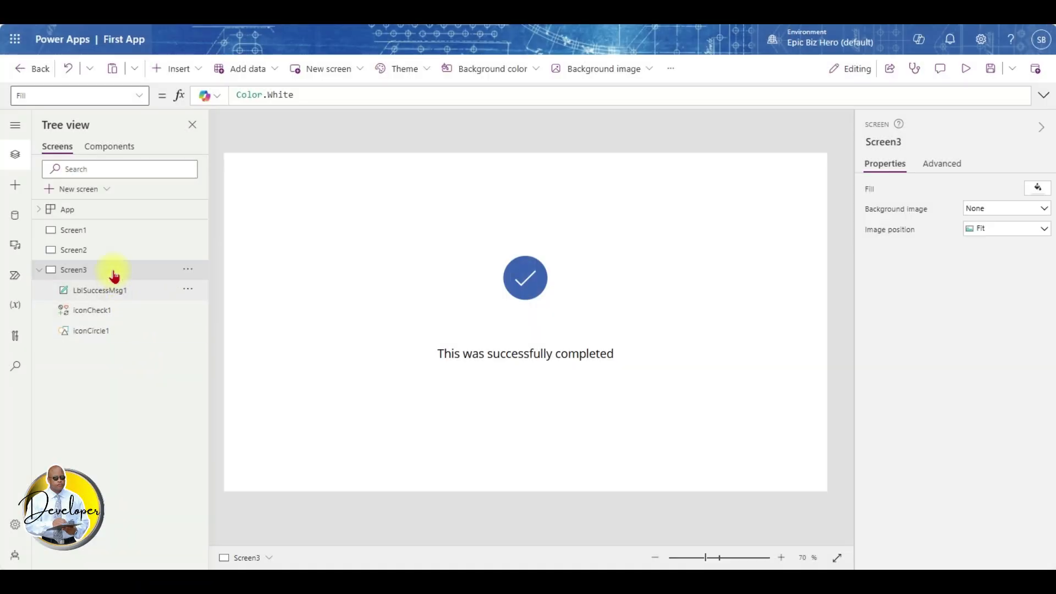
# Step: Rename Screen1 as ScreenMain
pyautogui.click(105, 238)
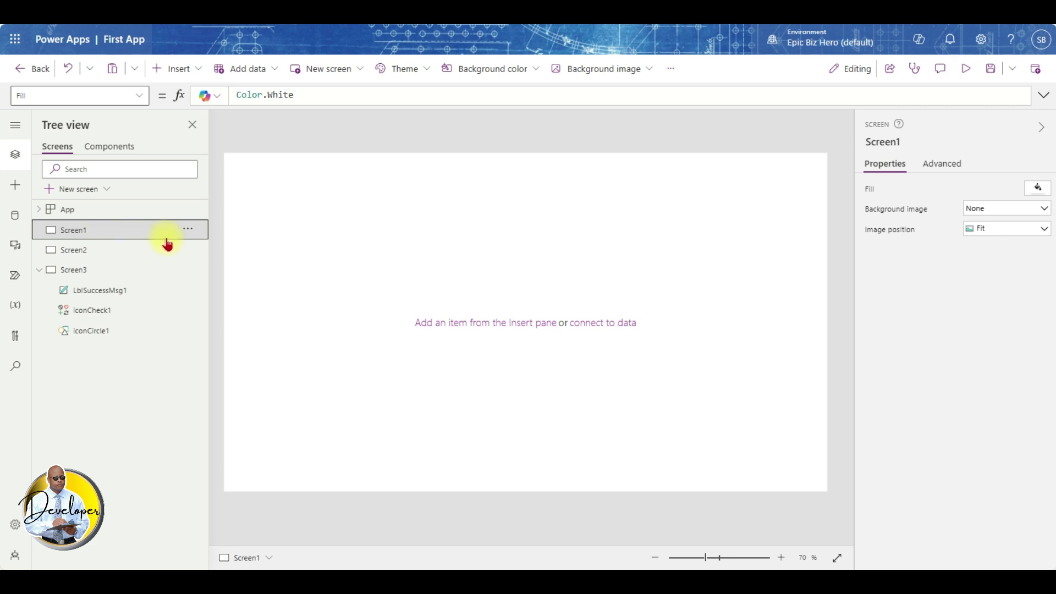
pyautogui.click(185, 236)
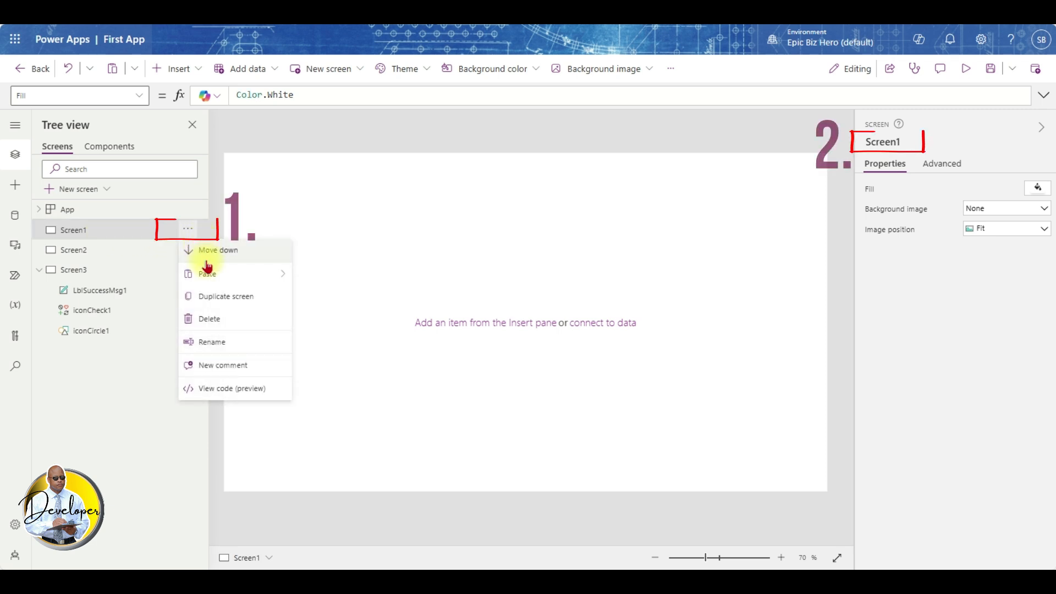
pyautogui.click(142, 378)
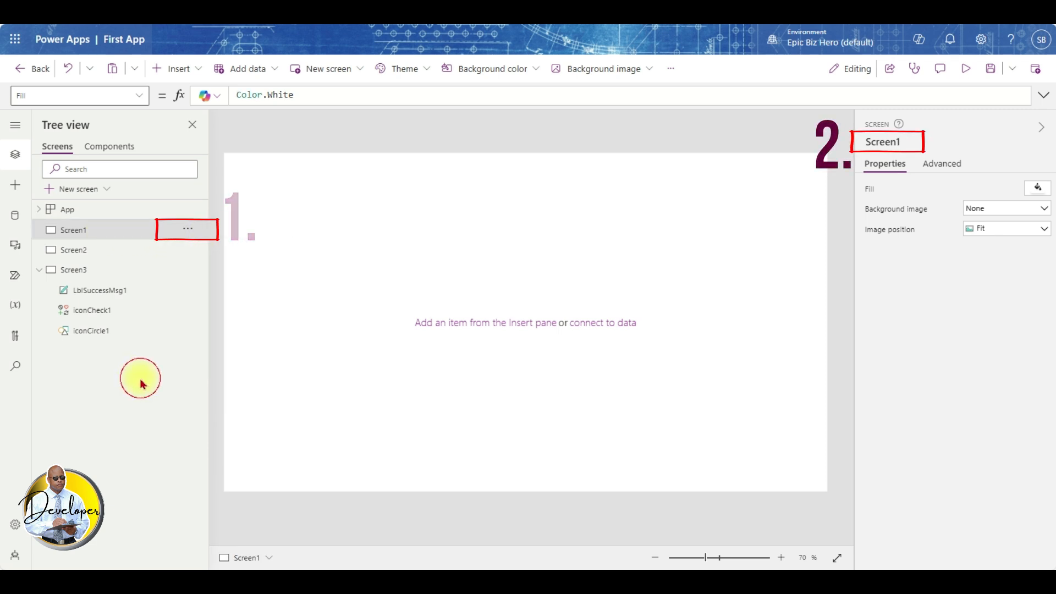
pyautogui.doubleClick(90, 231)
pyautogui.click(91, 231)
pyautogui.write('ain')
pyautogui.press('Return')
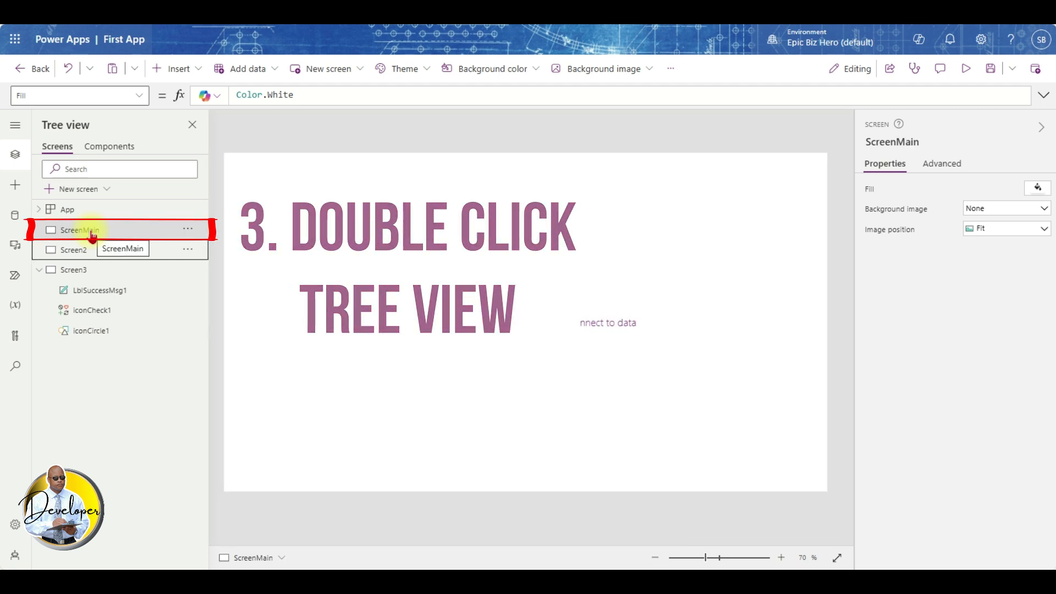
# Step: Rename Screen2 as ScreenEdit and Screen3 as ScreenSuccess
pyautogui.doubleClick(97, 249)
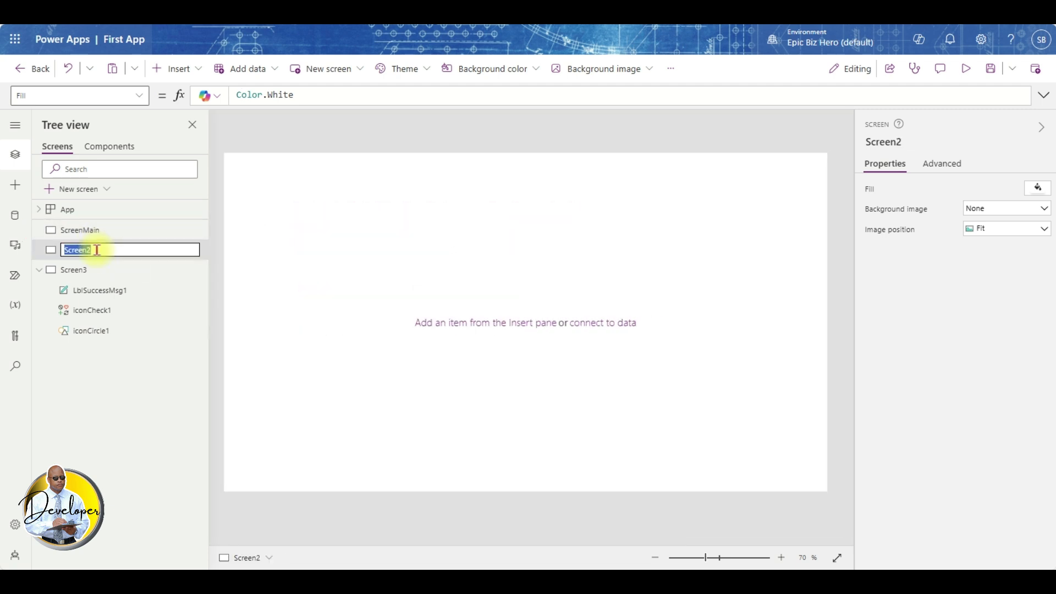
pyautogui.write('ScreenEdit')
pyautogui.press('Return')
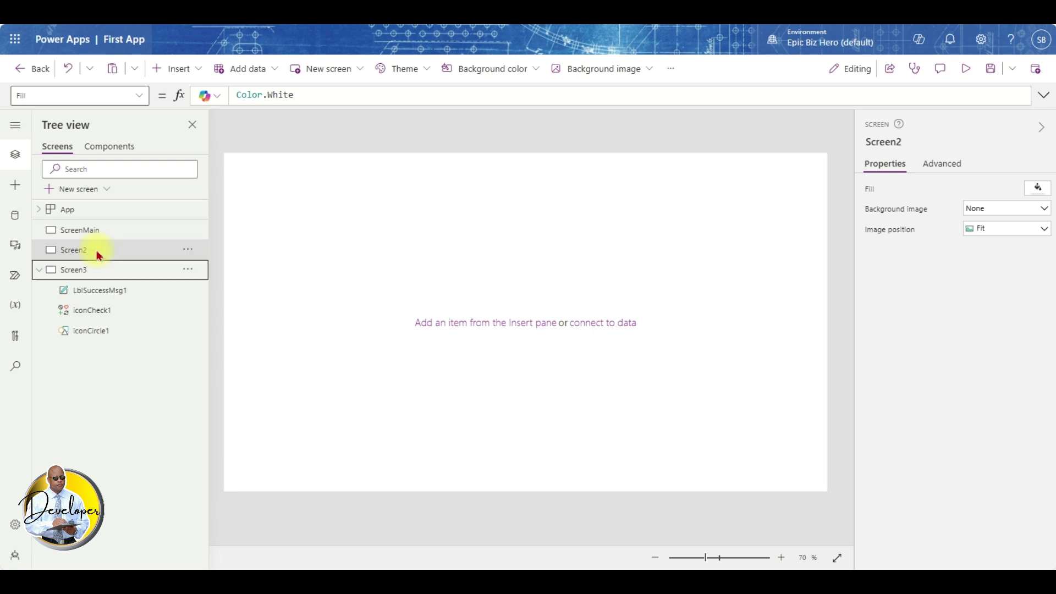
pyautogui.doubleClick(93, 269)
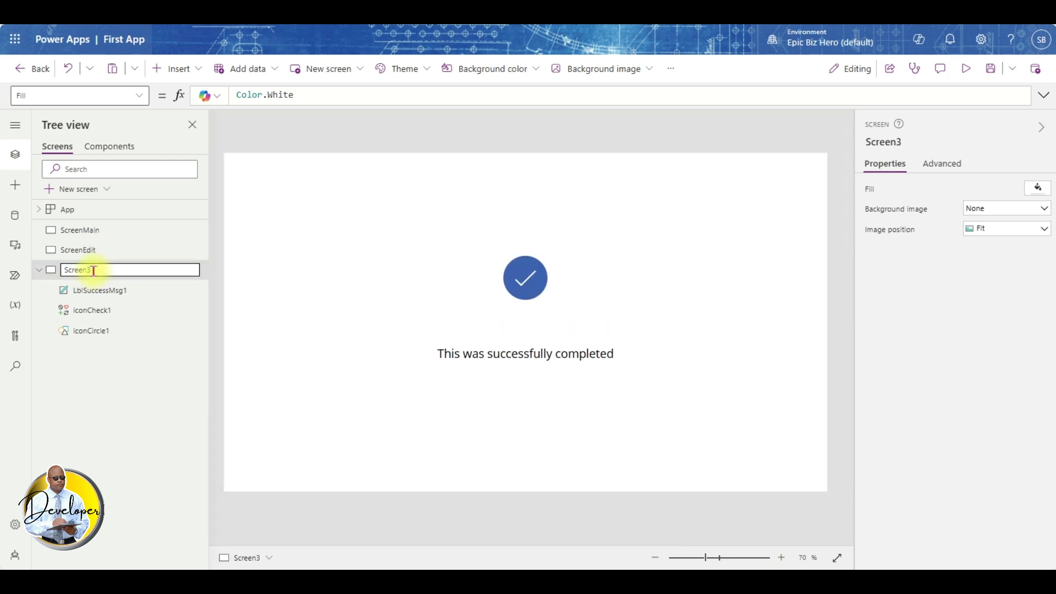
pyautogui.click(94, 290)
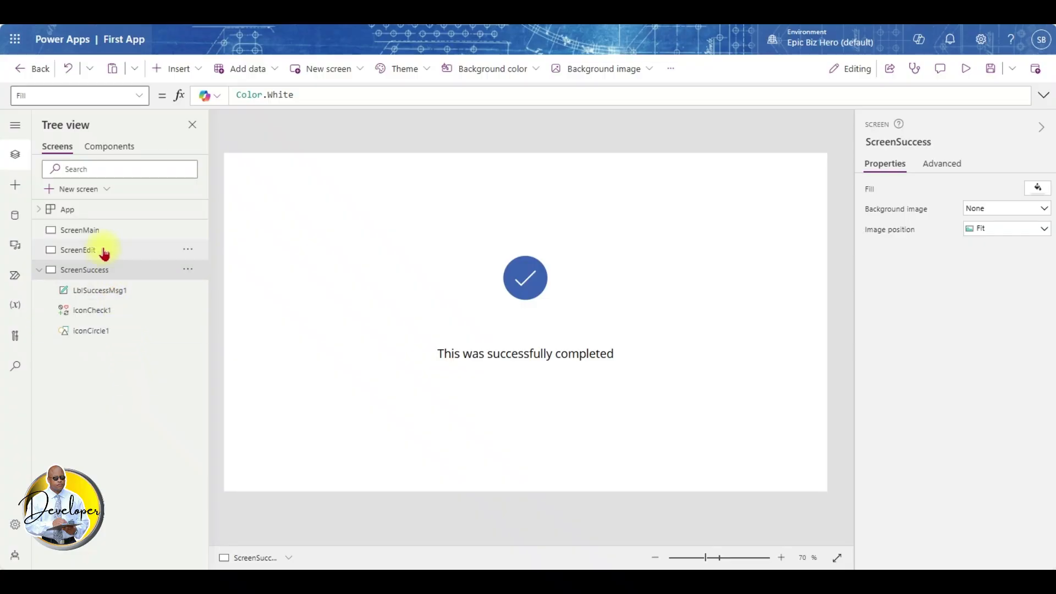
# Step: Insert a text label on ScreenMain
pyautogui.click(99, 231)
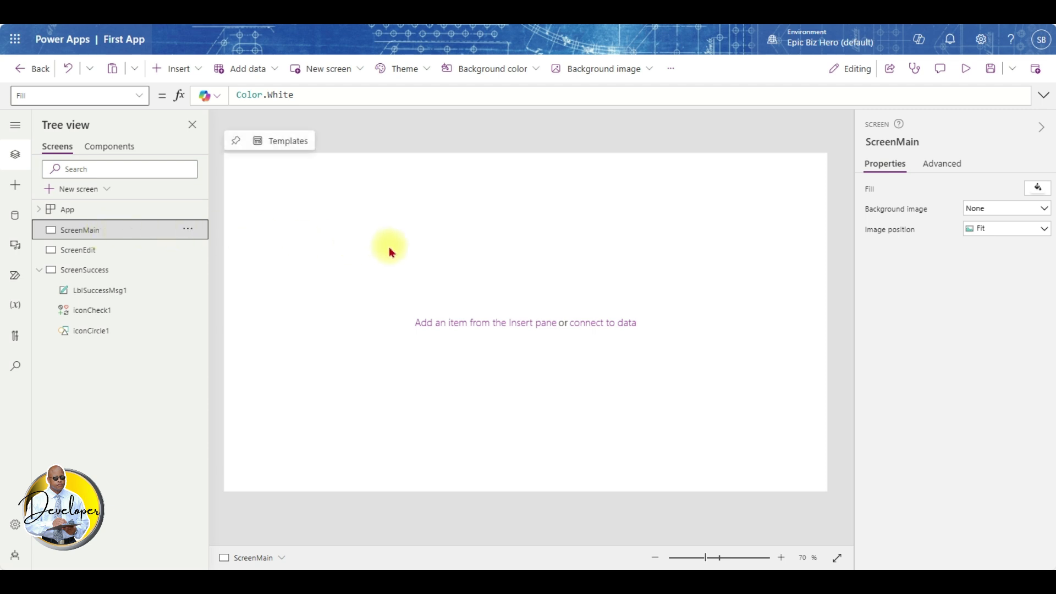
pyautogui.click(178, 69)
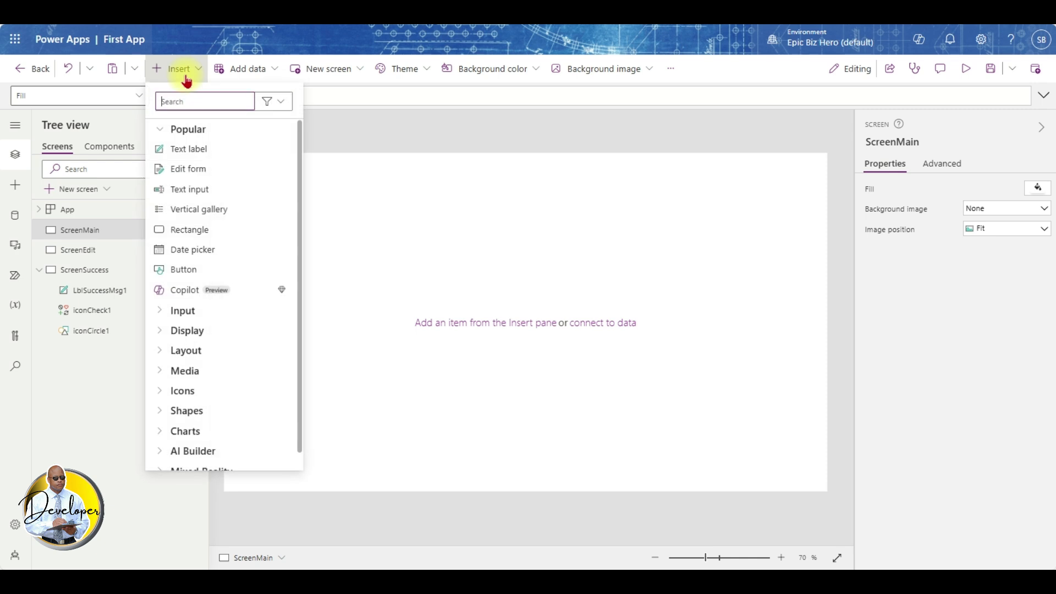
pyautogui.click(184, 148)
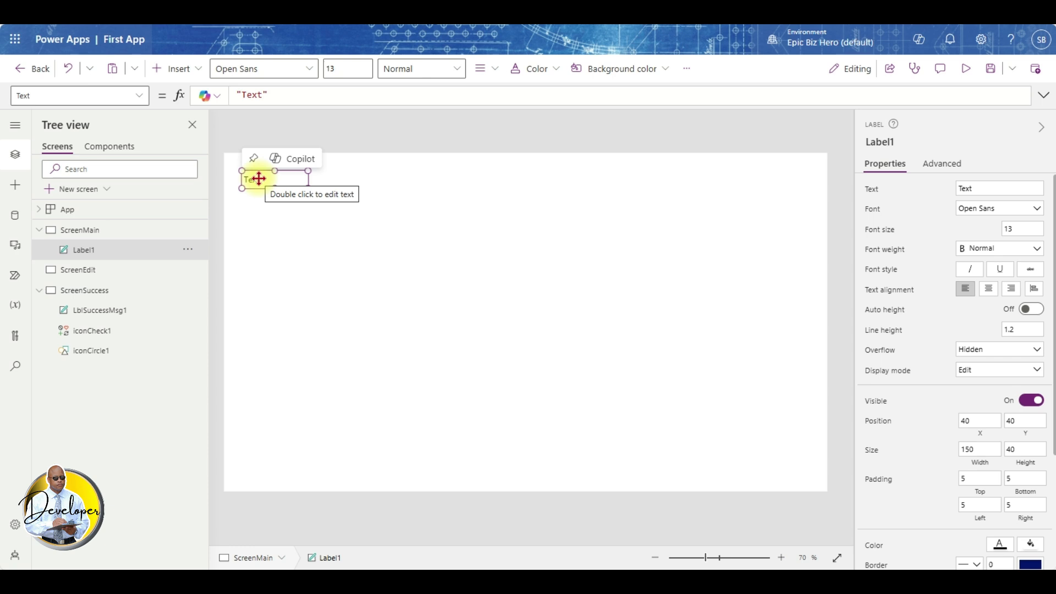
# Step: Set the new label's Text property to Sample
pyautogui.doubleClick(259, 179)
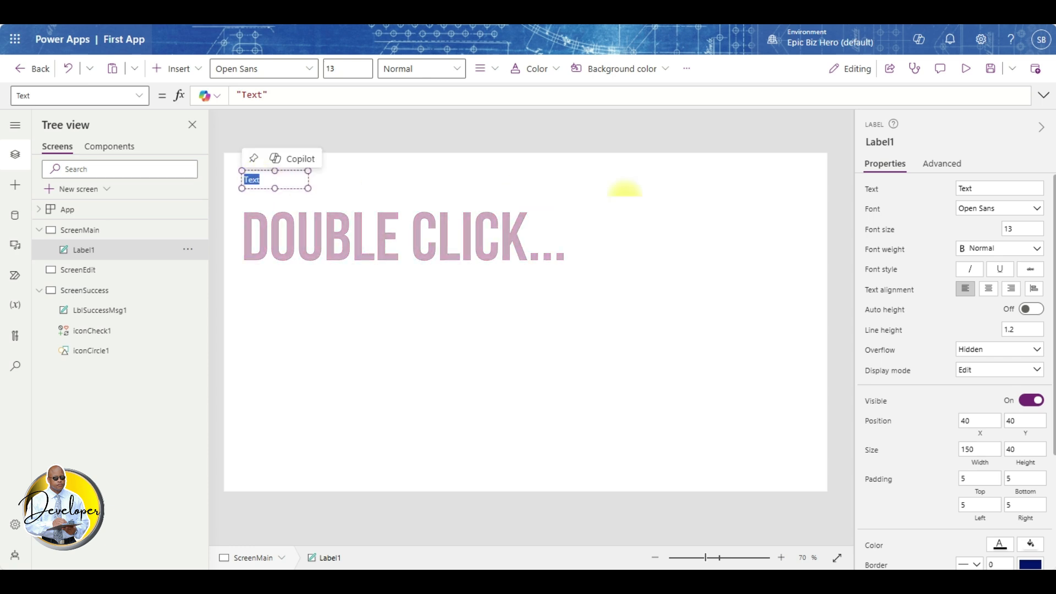
pyautogui.click(973, 191)
pyautogui.write('Sample')
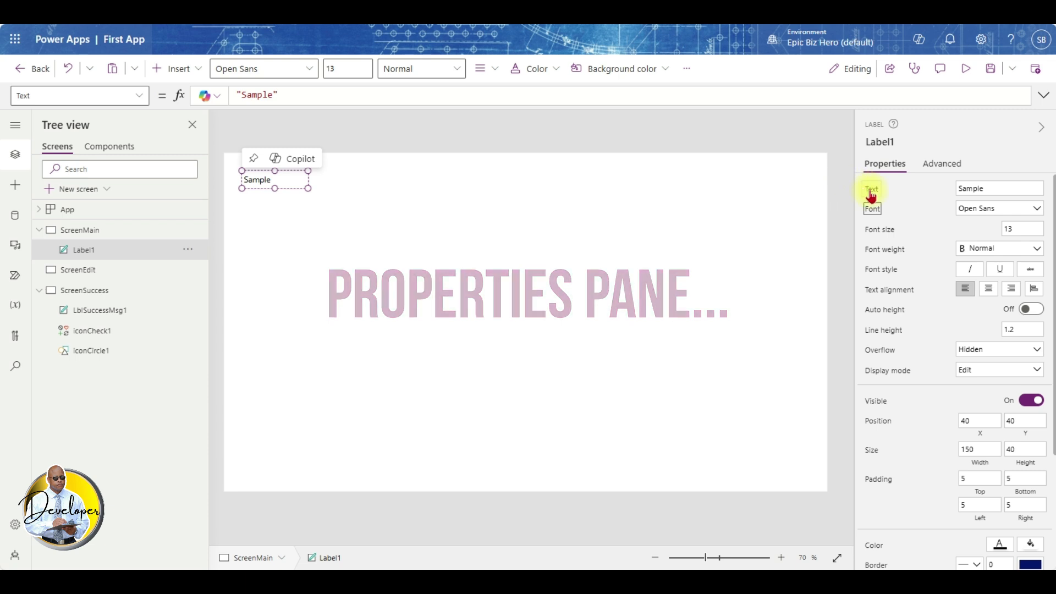
# Step: Set the label's Text formula to "Main Screen"
pyautogui.click(373, 98)
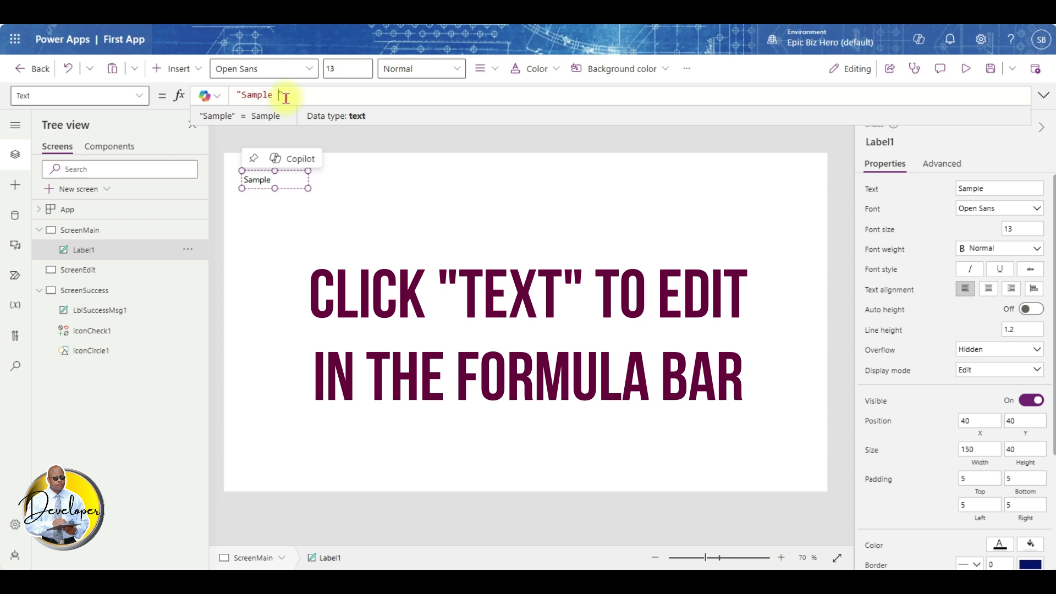
pyautogui.write('1')
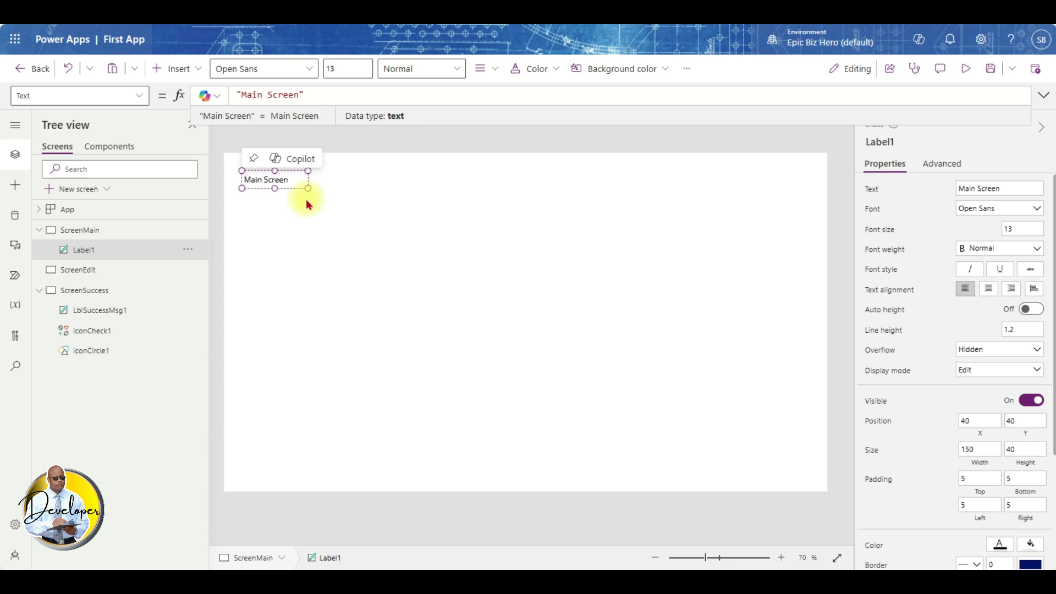
pyautogui.press('Escape')
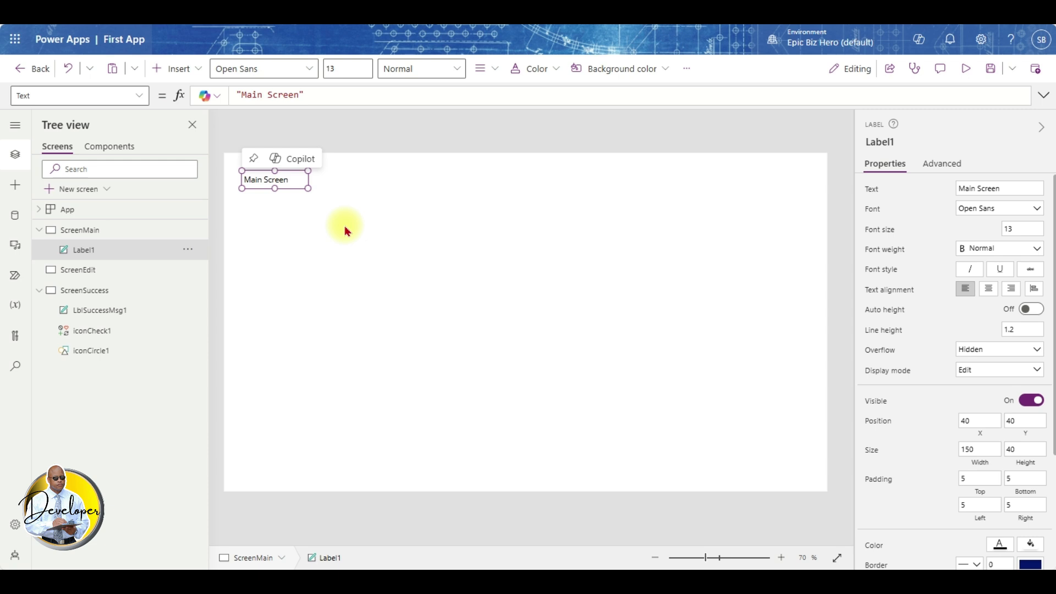
# Step: Rename the label control on ScreenMain as Label1MainScreen
pyautogui.click(115, 270)
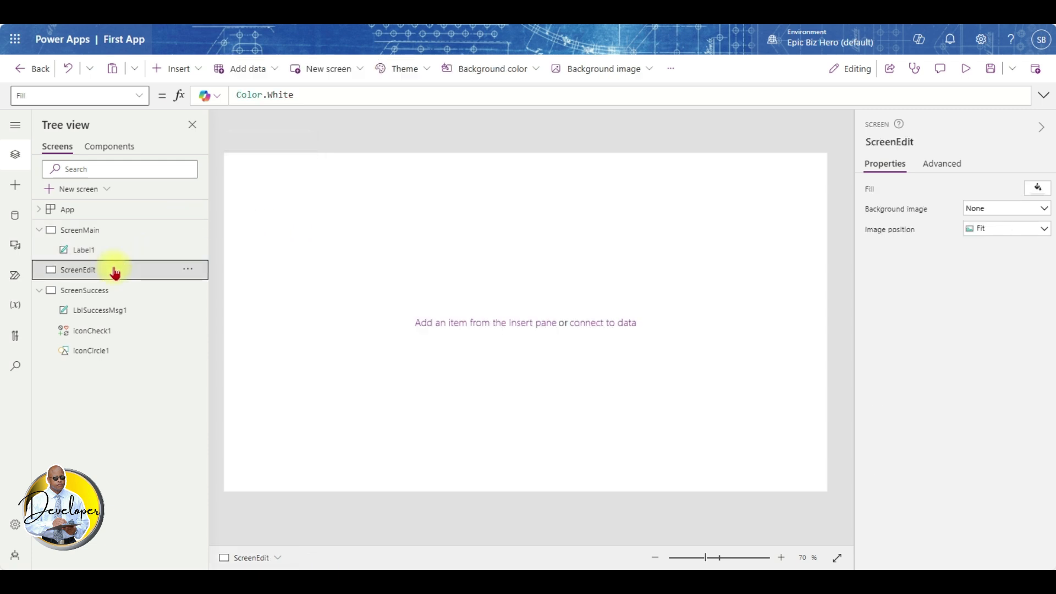
pyautogui.click(98, 235)
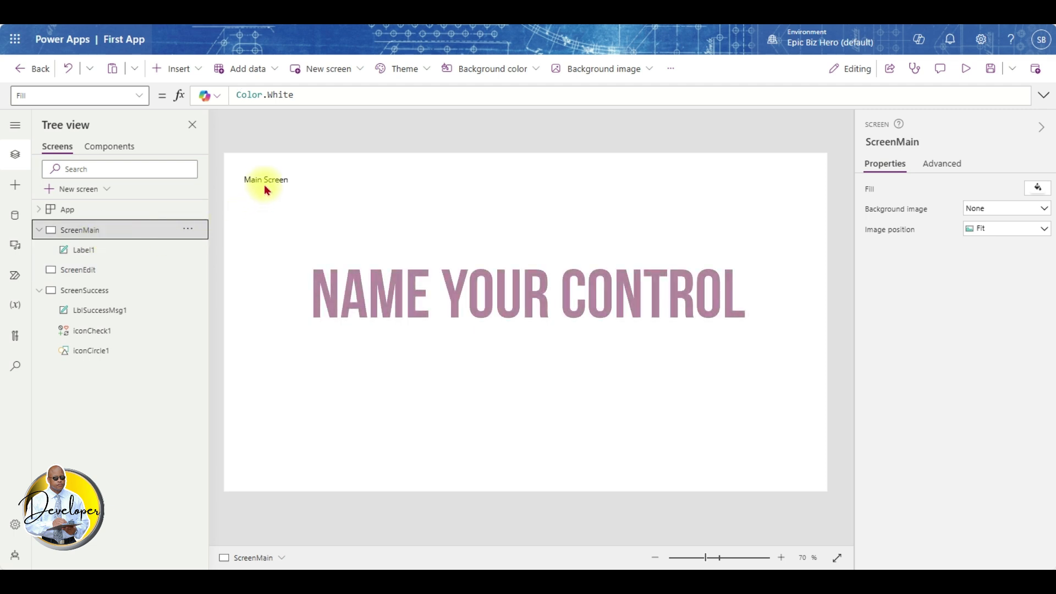
pyautogui.click(265, 181)
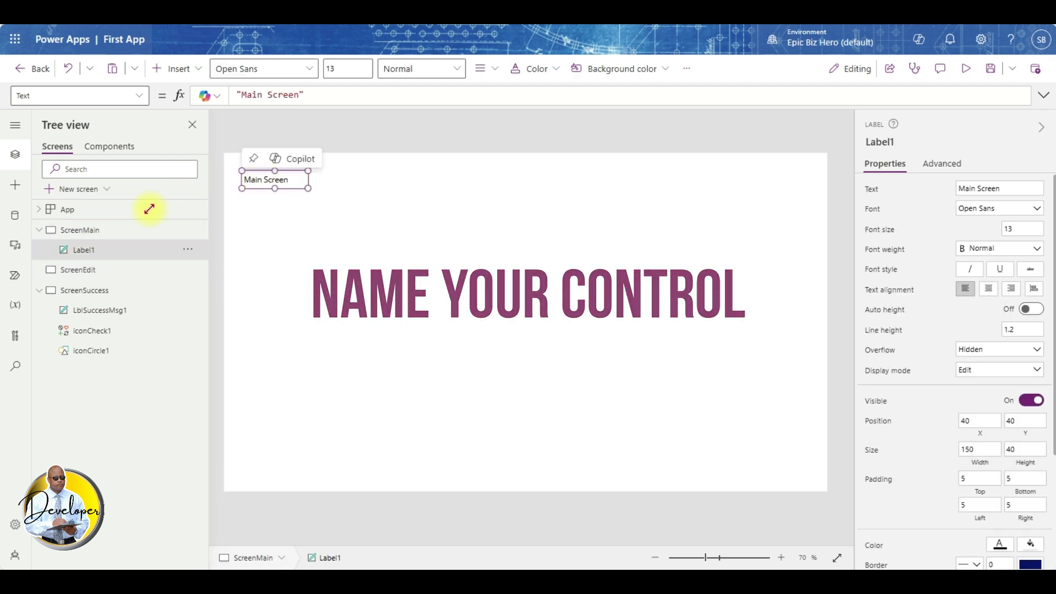
pyautogui.click(104, 254)
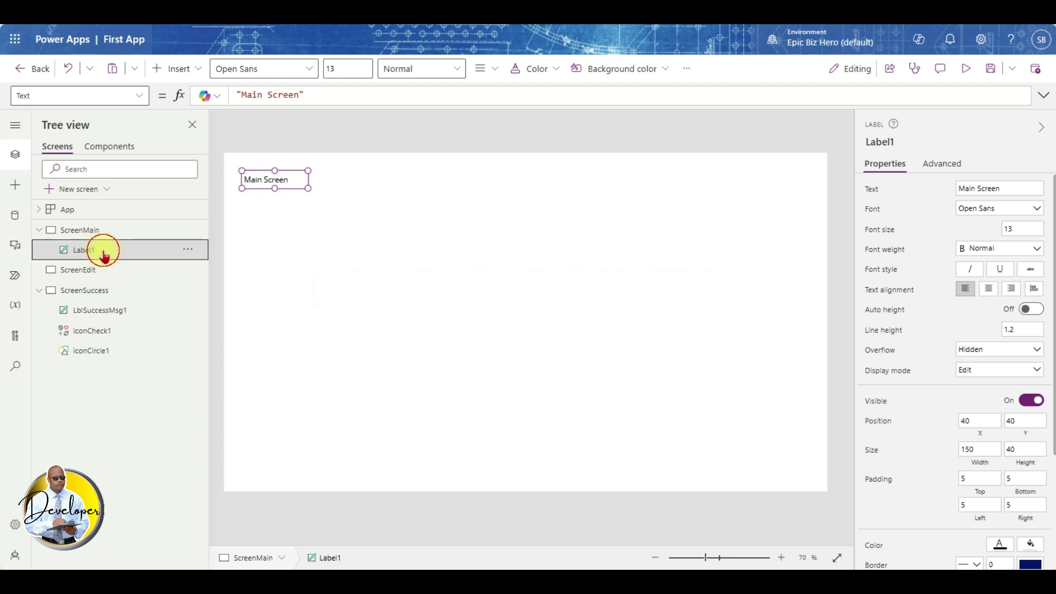
pyautogui.doubleClick(104, 251)
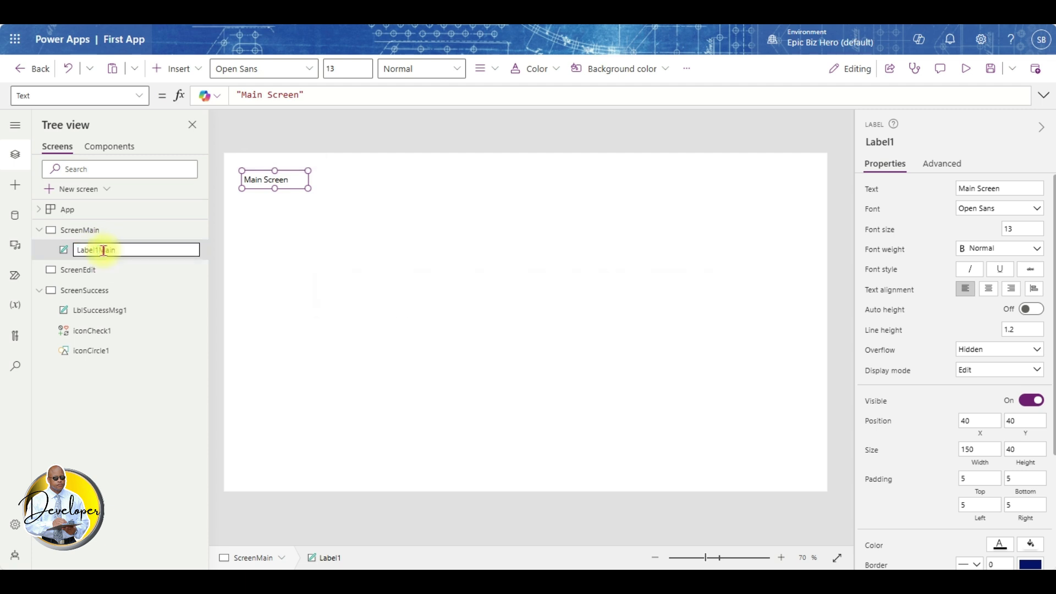
pyautogui.write('MainScreen')
pyautogui.press('Tab')
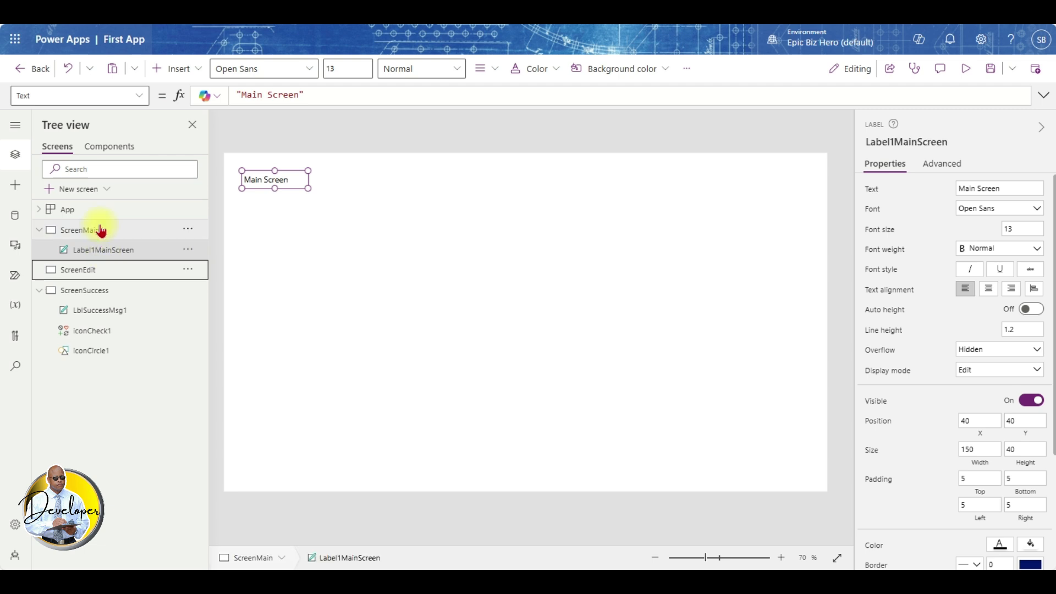
# Step: Copy the Main Screen label from ScreenMain and paste it onto ScreenEdit
pyautogui.click(252, 188)
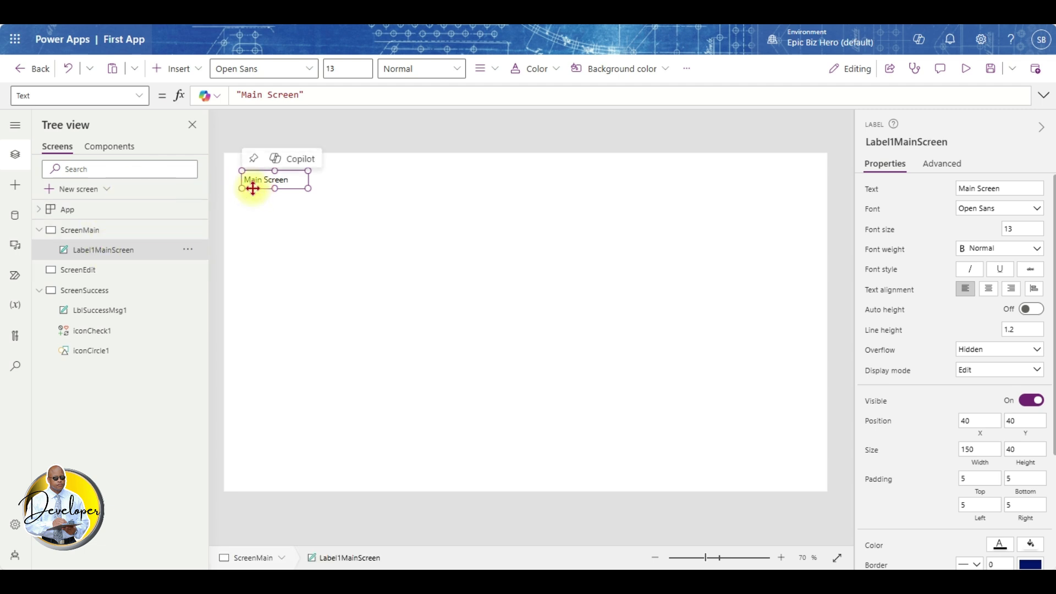
pyautogui.rightClick(252, 188)
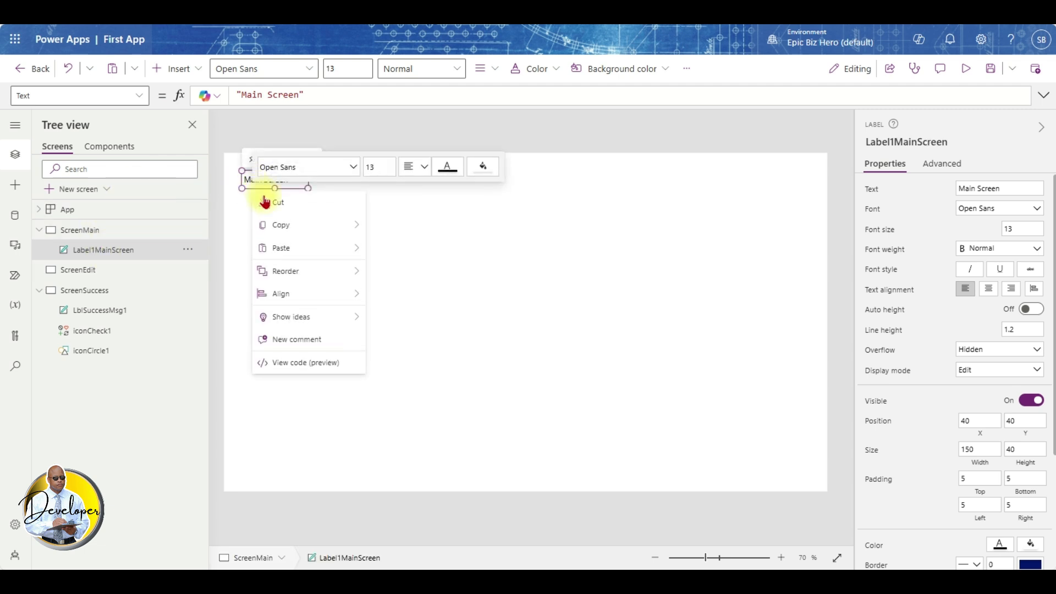
pyautogui.moveTo(279, 228)
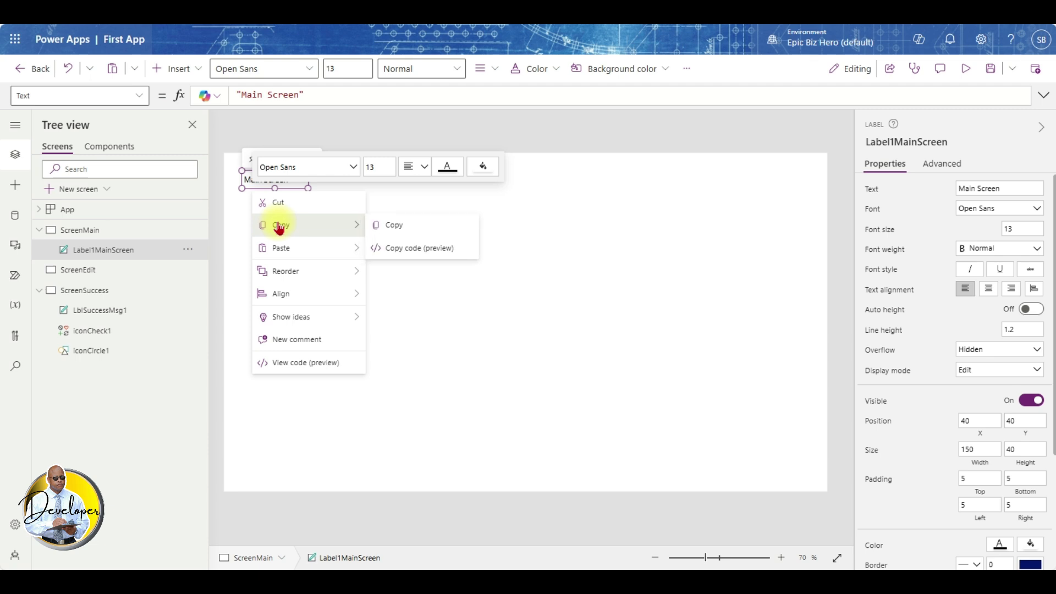
pyautogui.click(380, 228)
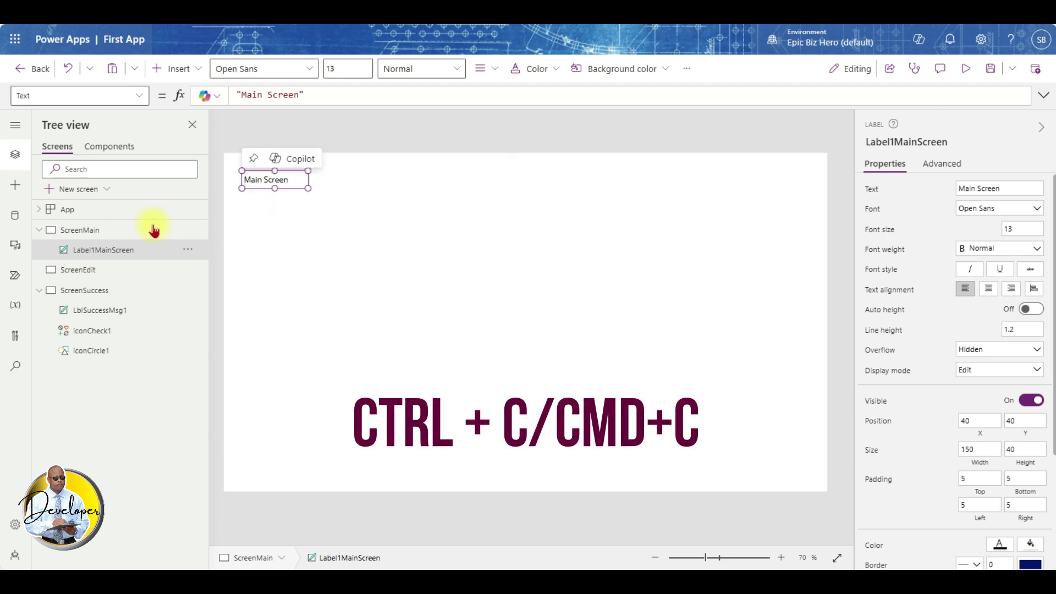
pyautogui.click(86, 276)
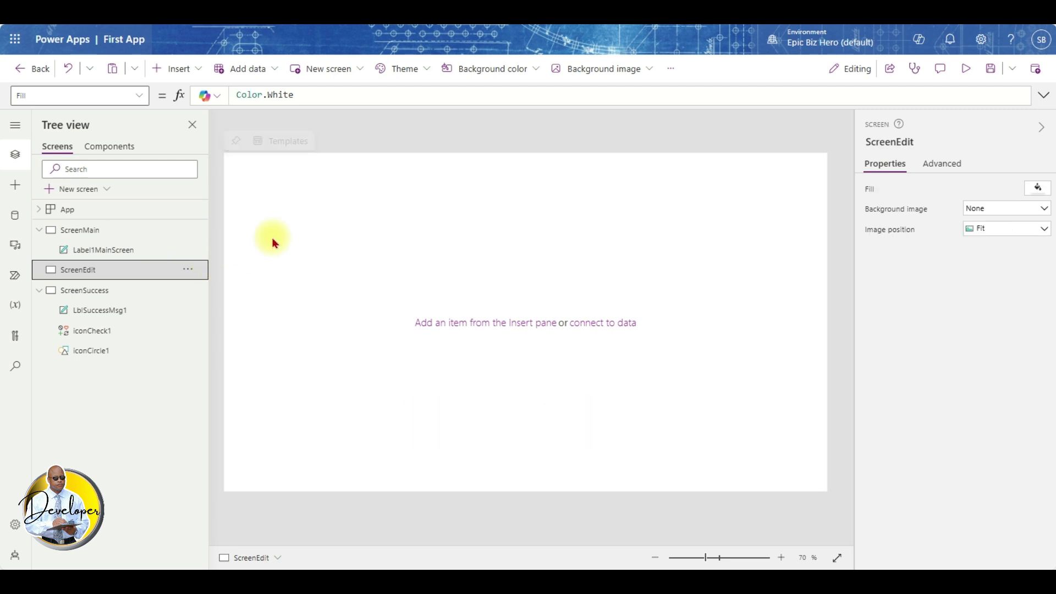
pyautogui.rightClick(289, 231)
pyautogui.moveTo(315, 245)
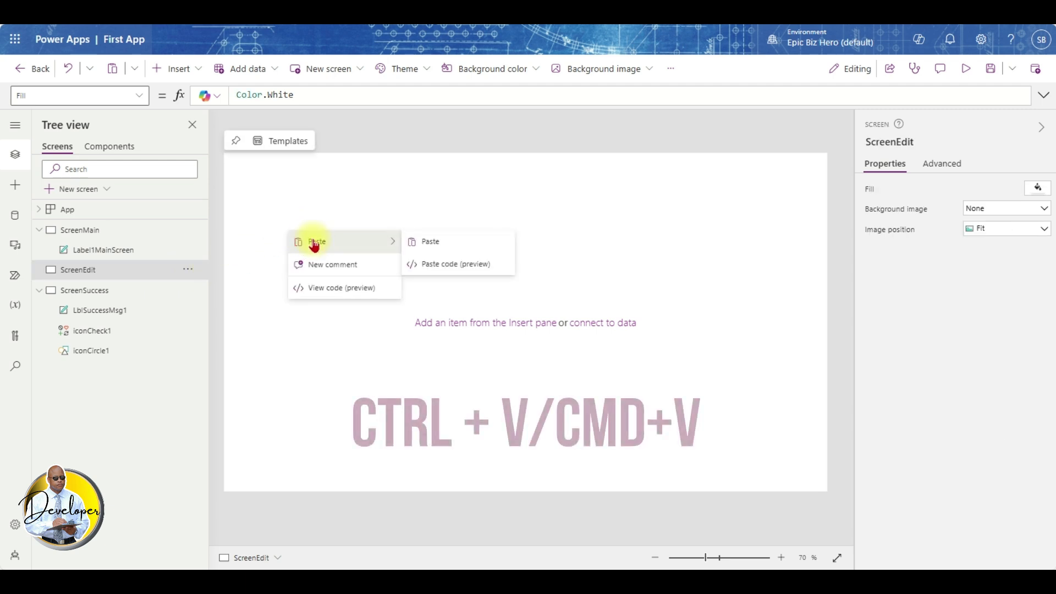
pyautogui.click(424, 244)
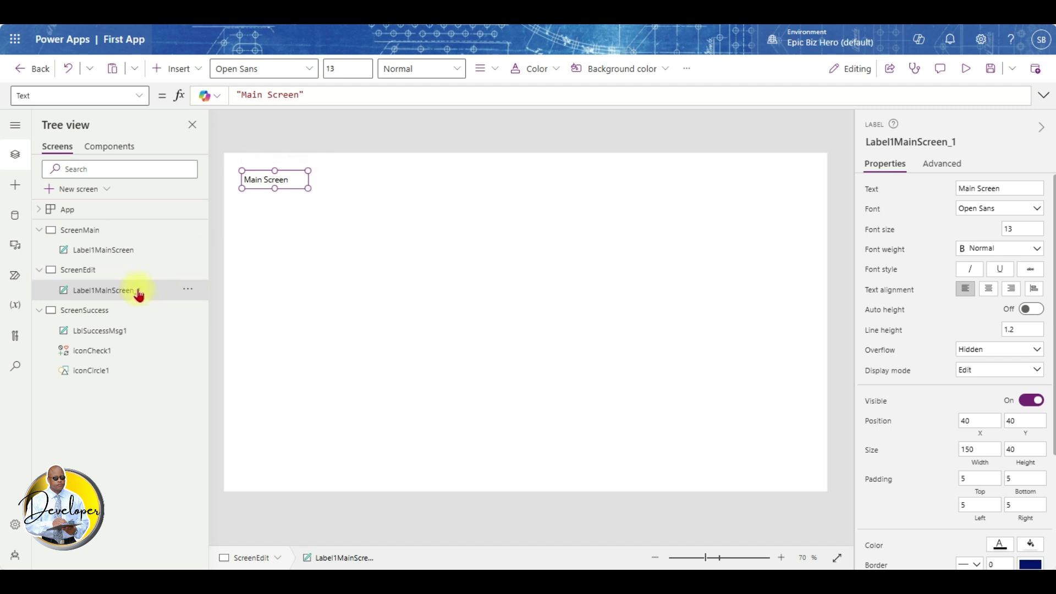
# Step: Rename the pasted label on ScreenEdit as Label1EditScreen and set its text to Edit Screen
pyautogui.doubleClick(142, 290)
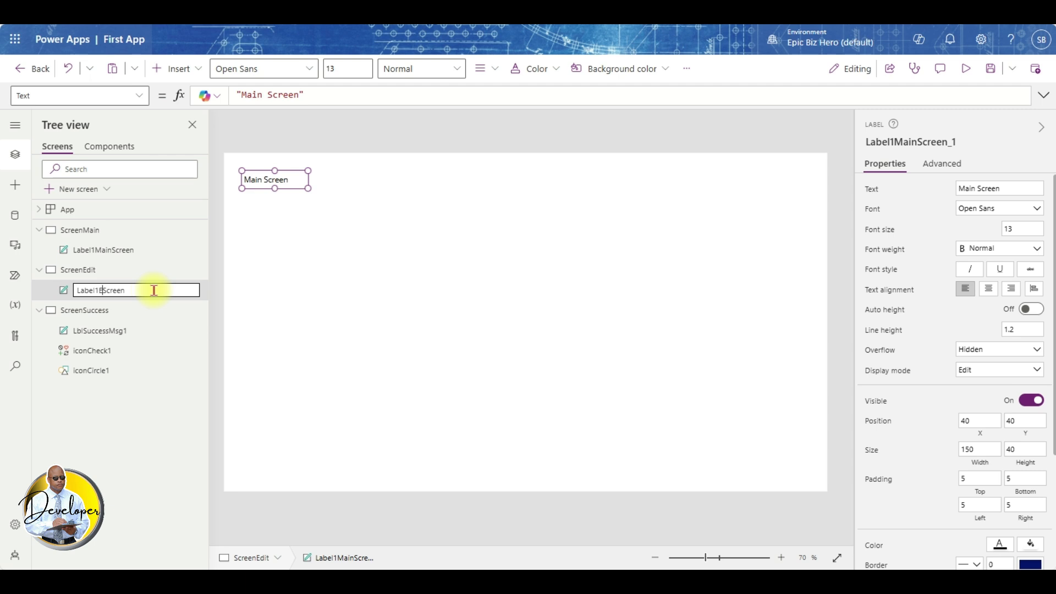
pyautogui.press('Return')
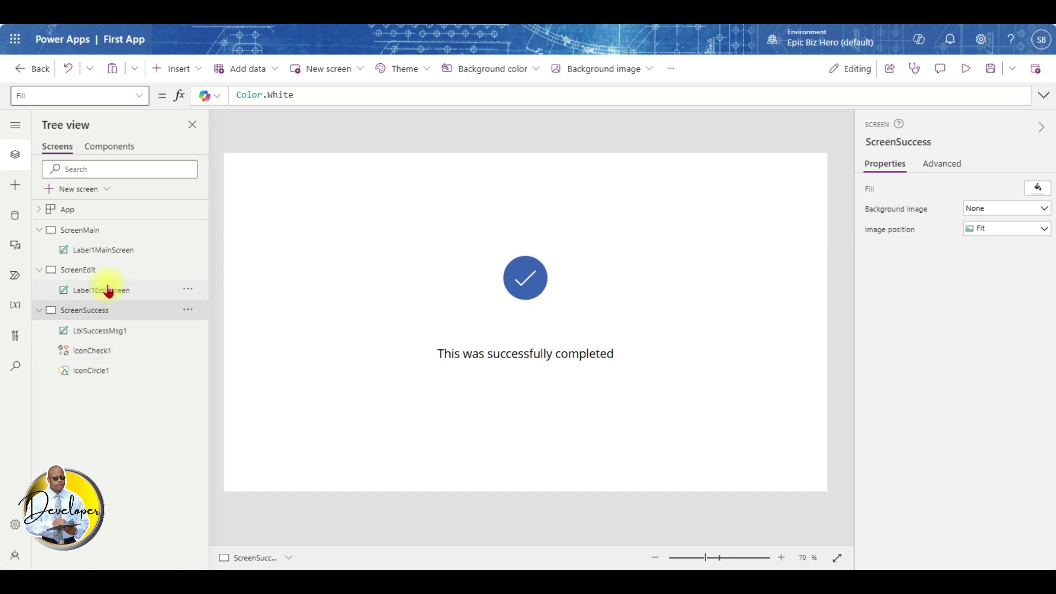
pyautogui.click(102, 275)
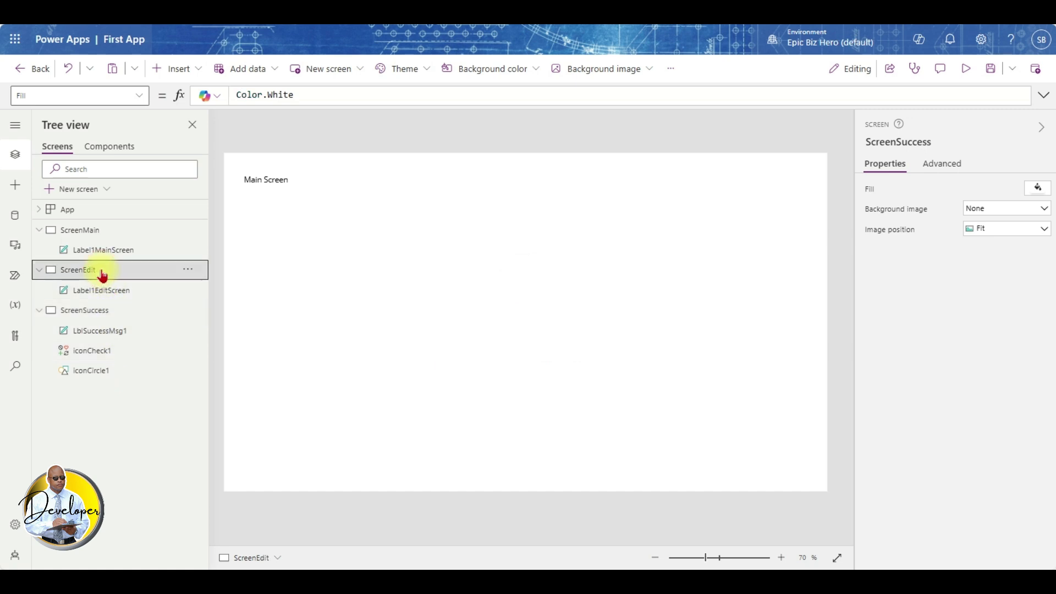
pyautogui.click(281, 179)
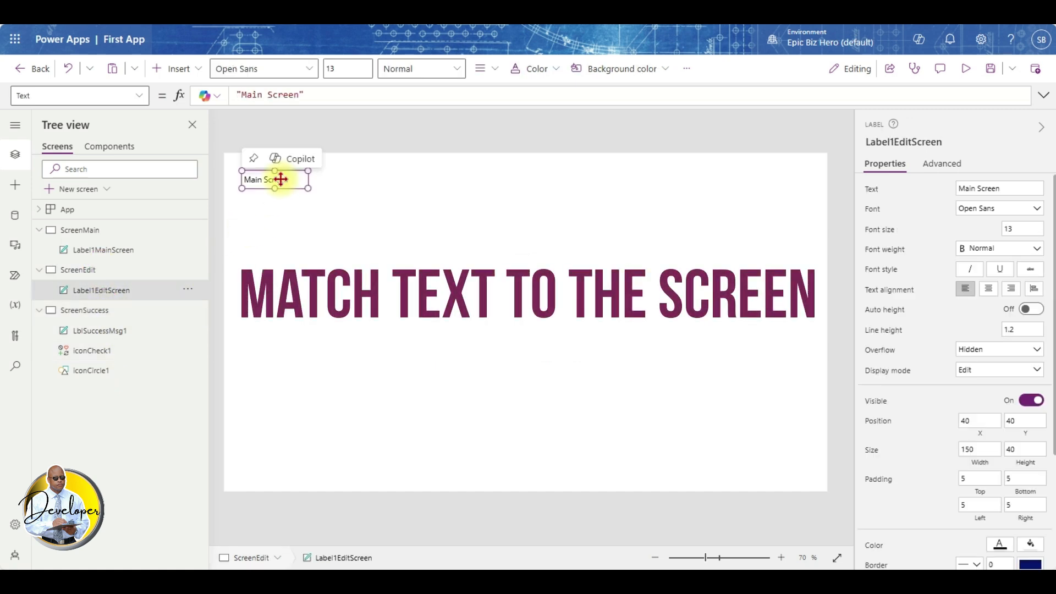
pyautogui.click(288, 96)
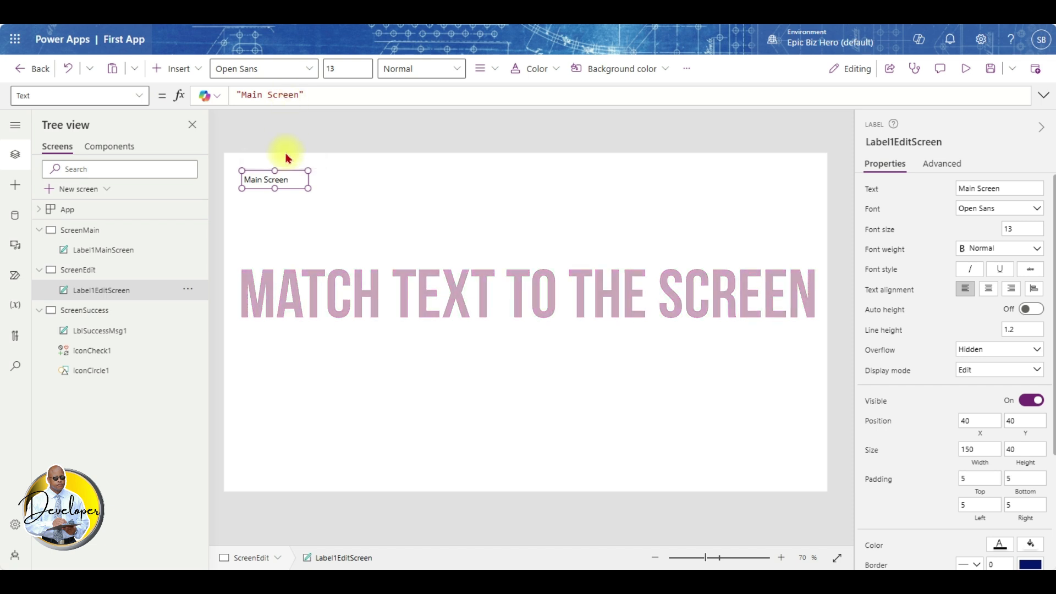
pyautogui.click(286, 180)
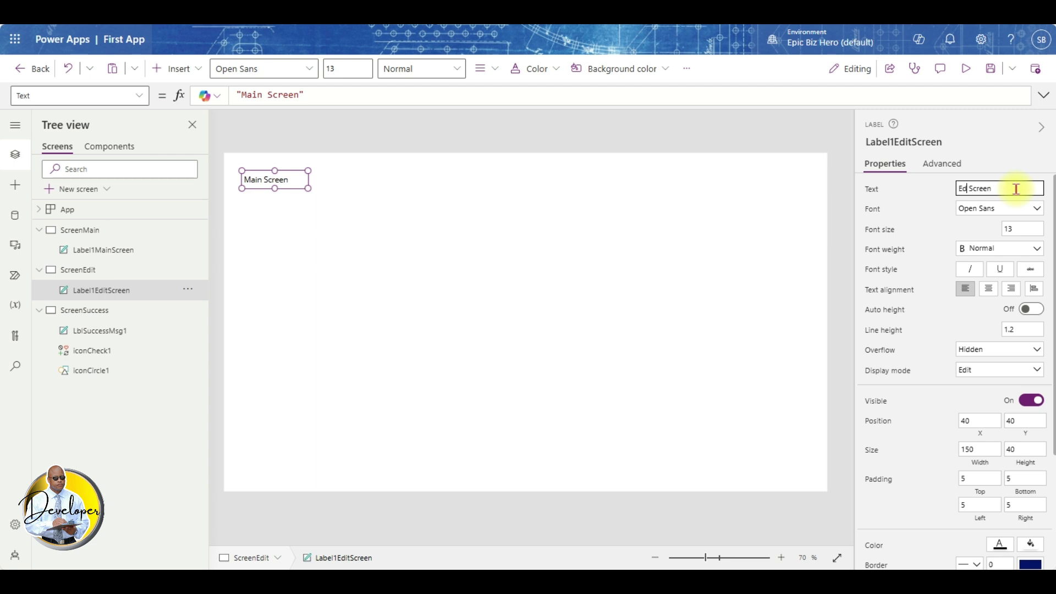
pyautogui.click(255, 233)
# Step: Insert a button on ScreenMain and move it clear of the label, to about X 270, Y 80
pyautogui.click(97, 231)
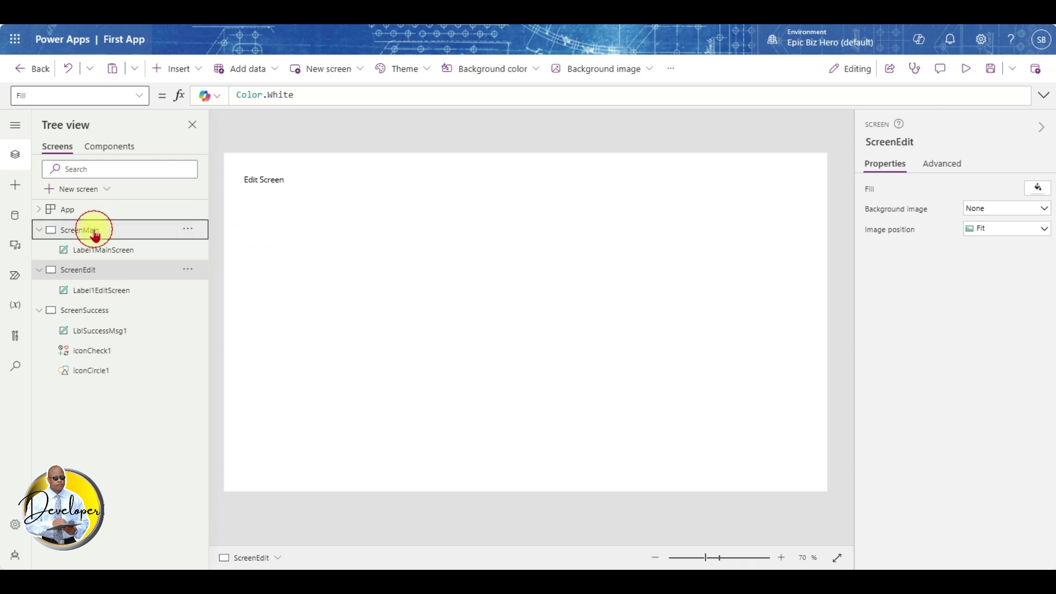
pyautogui.click(192, 69)
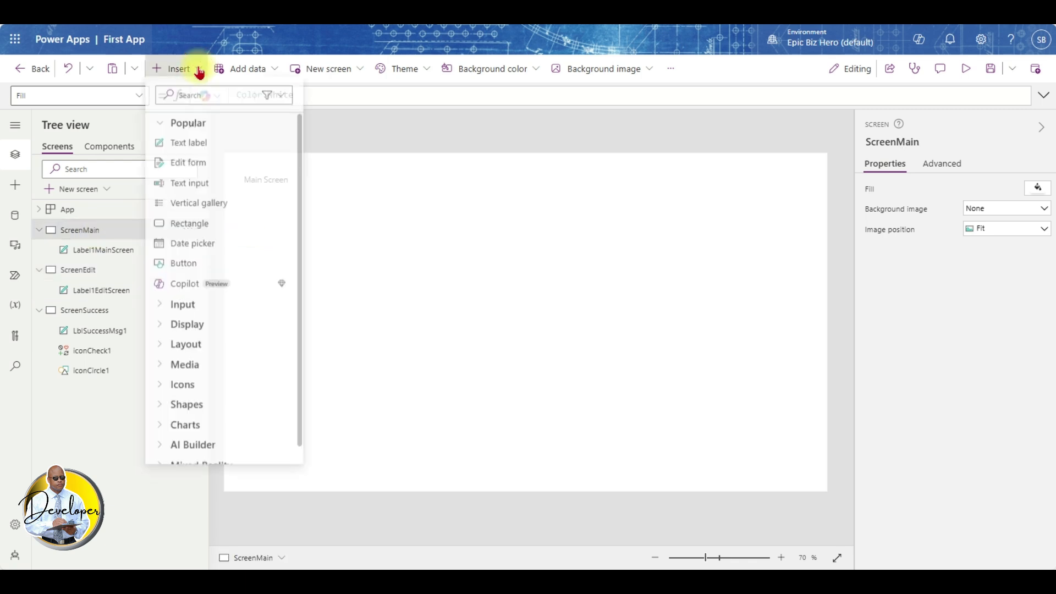
pyautogui.click(196, 269)
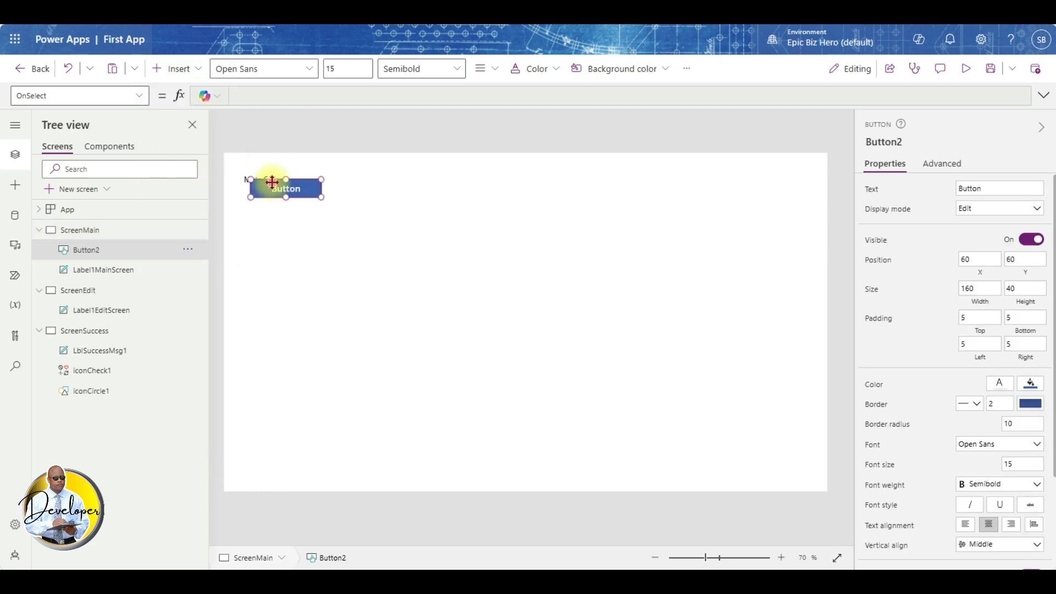
pyautogui.moveTo(275, 183); pyautogui.dragTo(364, 196)
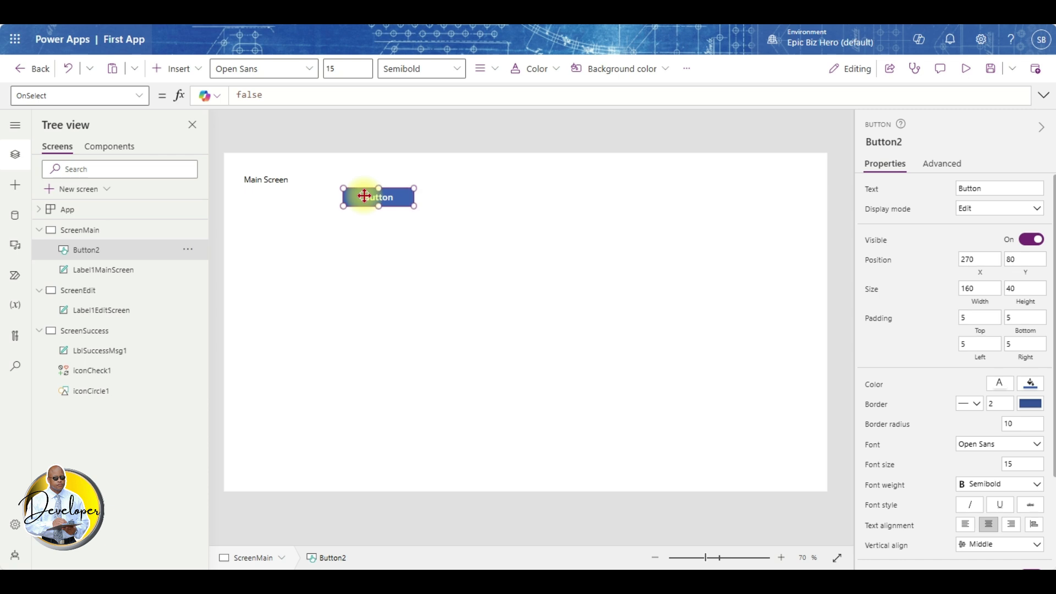
# Step: Rename the new button control on ScreenMain as ButtonMainNav
pyautogui.click(878, 143)
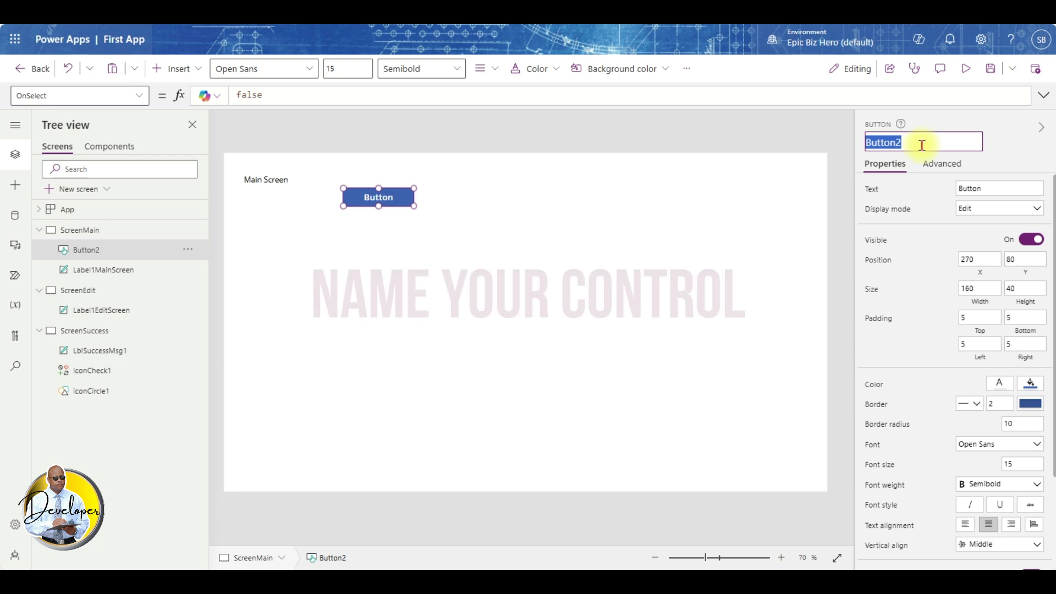
pyautogui.click(1012, 156)
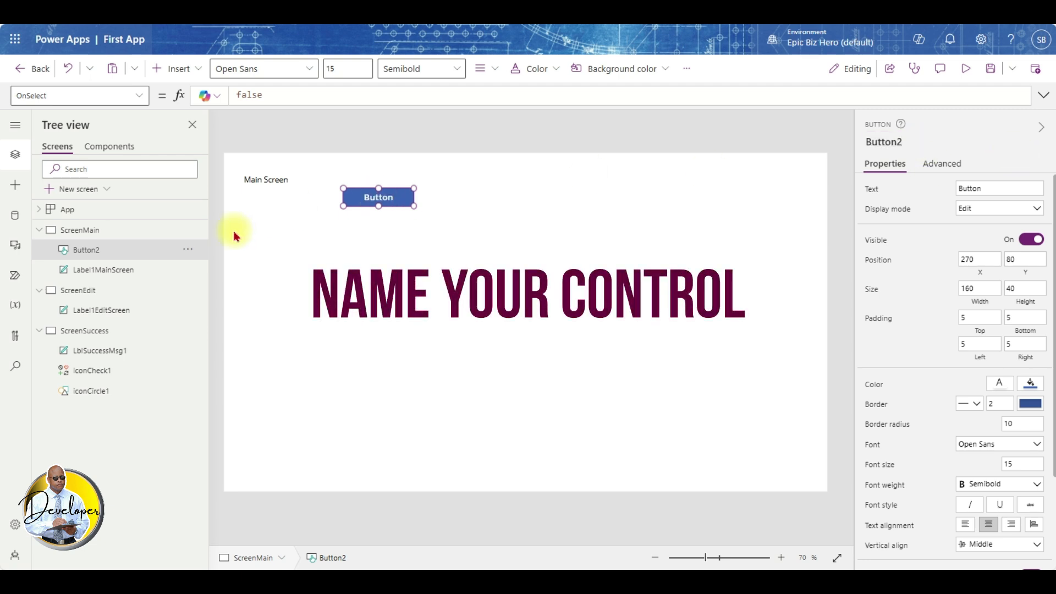
pyautogui.click(188, 250)
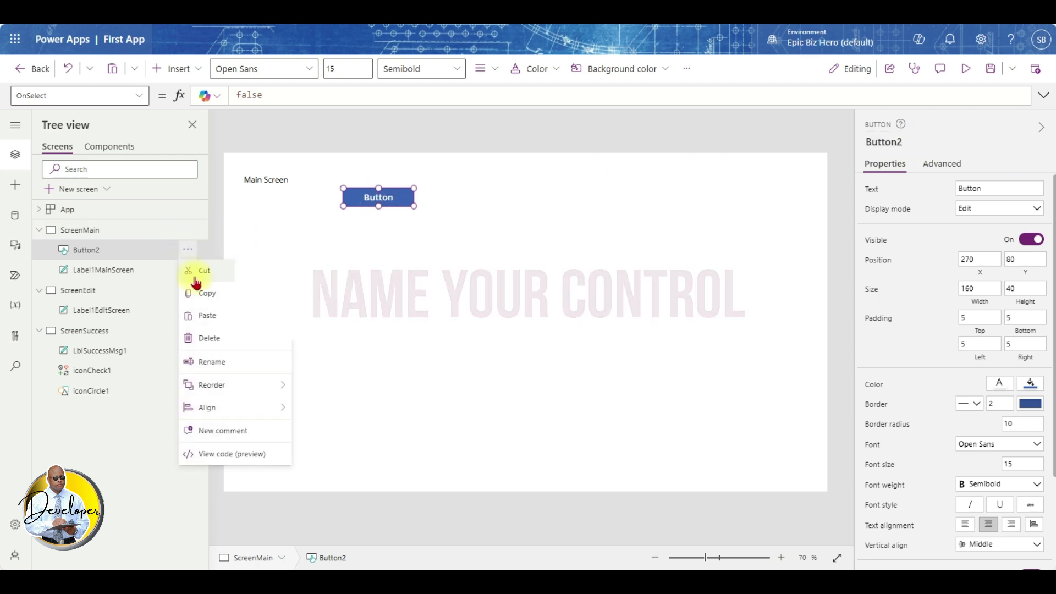
pyautogui.doubleClick(104, 250)
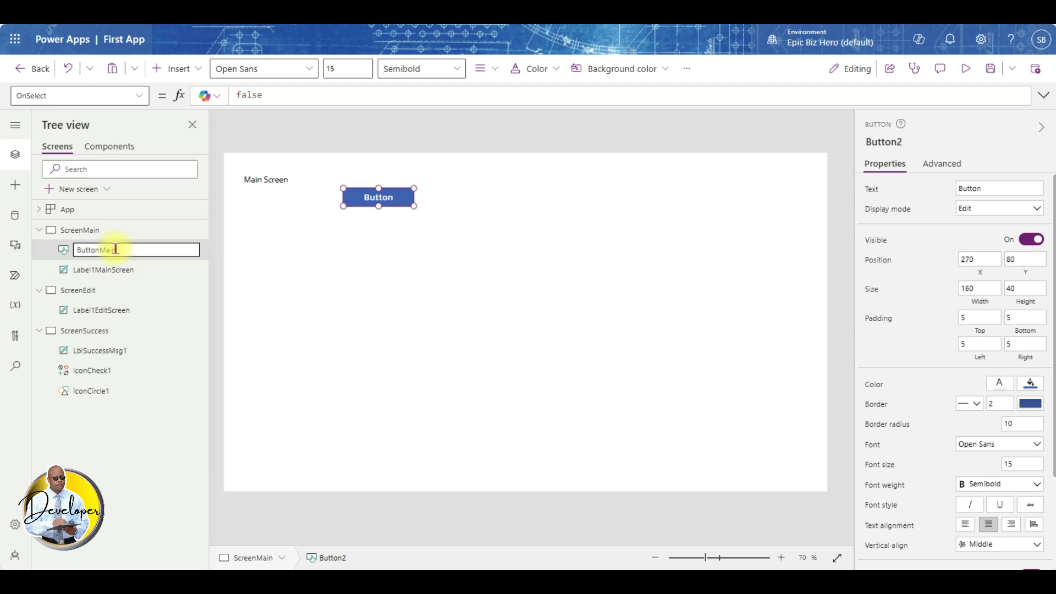
pyautogui.press('Return')
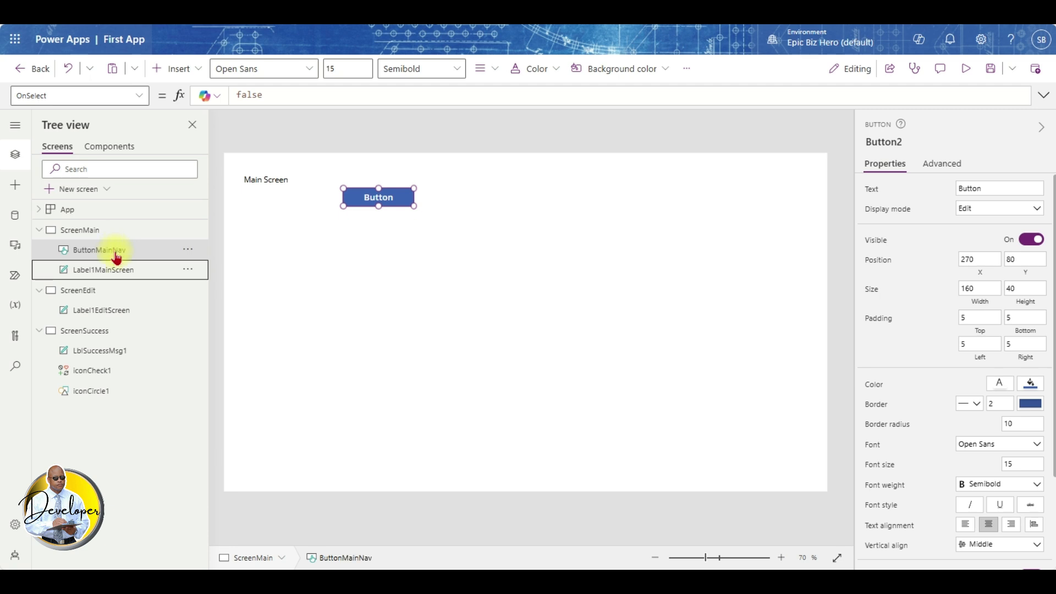
# Step: Set the Text formula of ButtonMainNav to "Next Screen"
pyautogui.click(873, 192)
pyautogui.press('BackSpace')
pyautogui.press('BackSpace')
pyautogui.press('BackSpace')
pyautogui.press('BackSpace')
pyautogui.press('BackSpace')
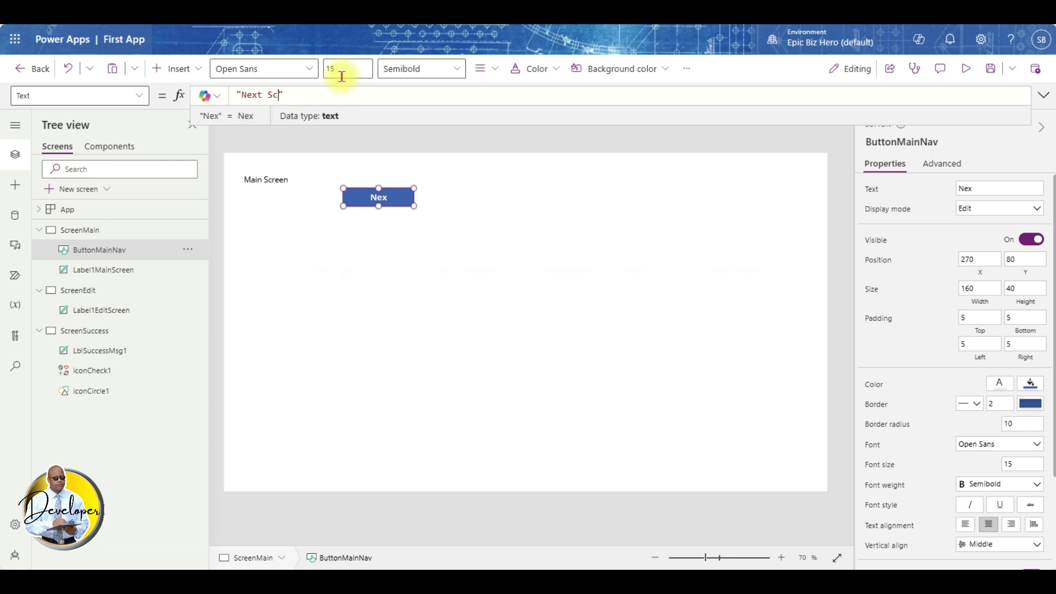
pyautogui.write('Next Screen')
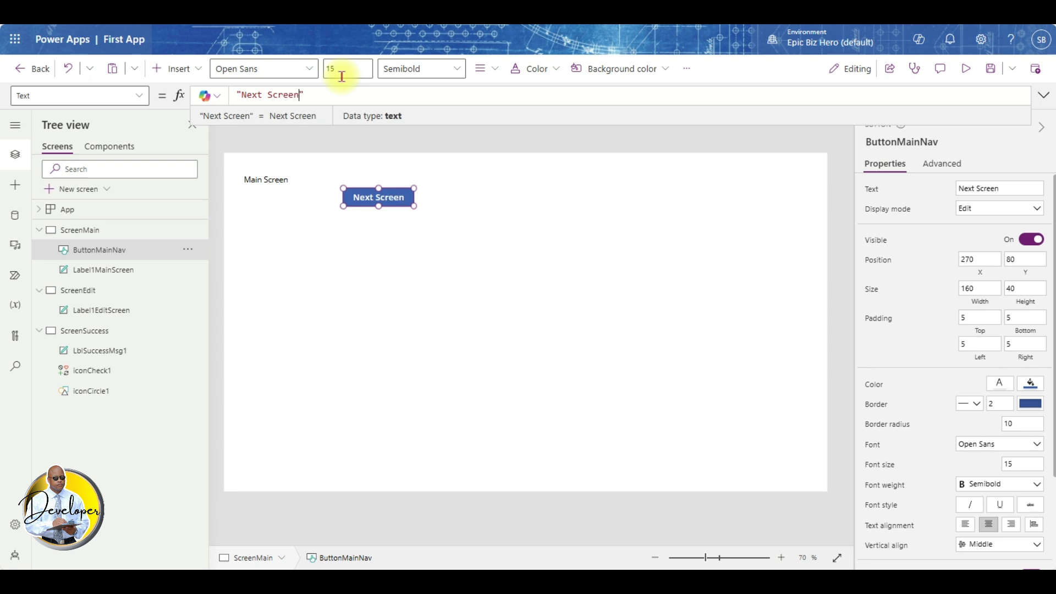
# Step: Clear the default formula from the OnSelect property of ButtonMainNav
pyautogui.click(142, 98)
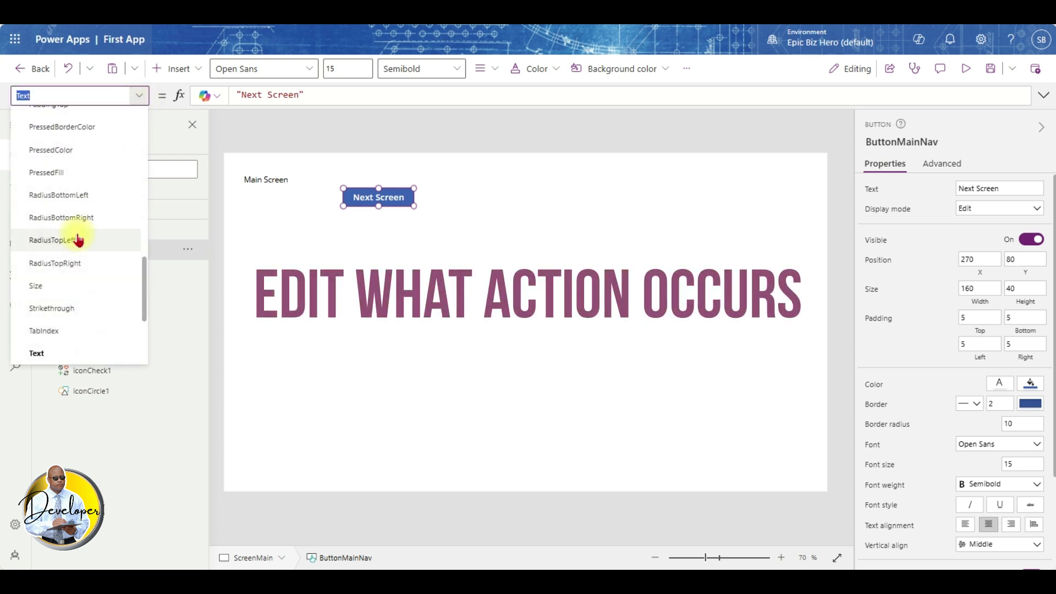
pyautogui.scroll(-1, 79, 240)
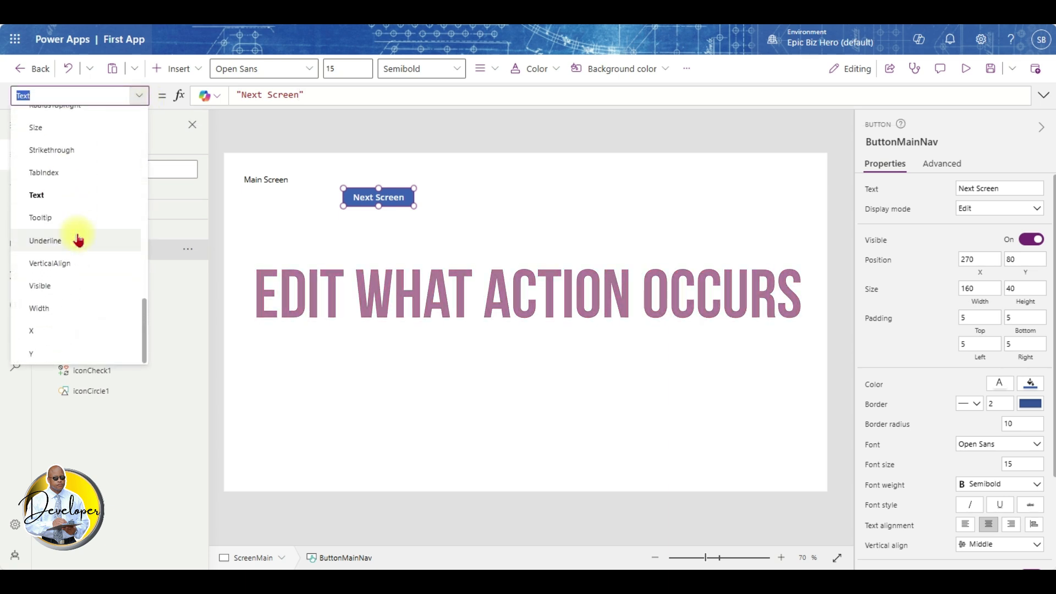
pyautogui.scroll(7, 78, 239)
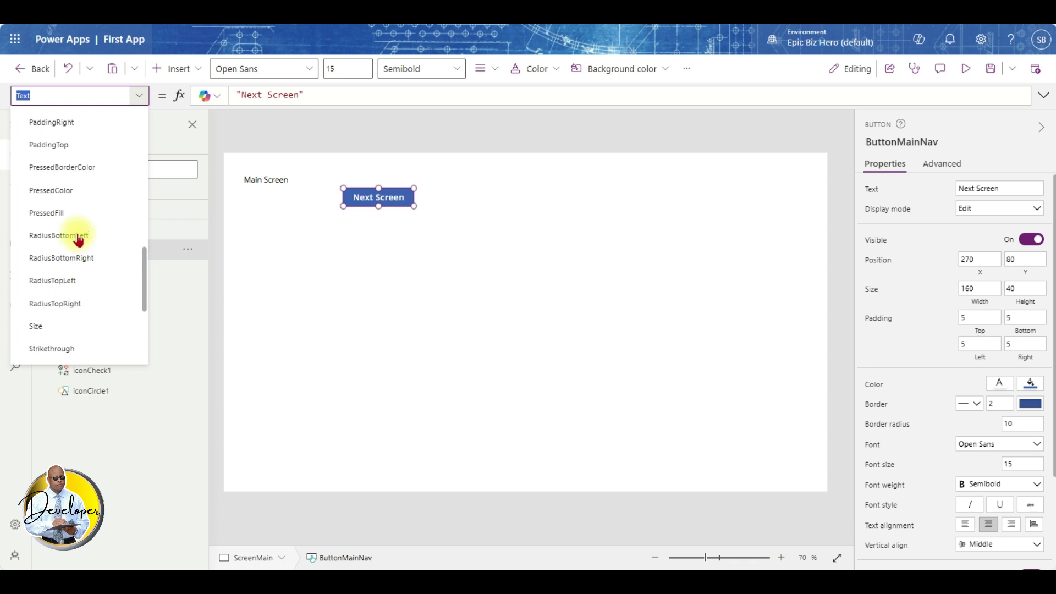
pyautogui.scroll(7, 78, 239)
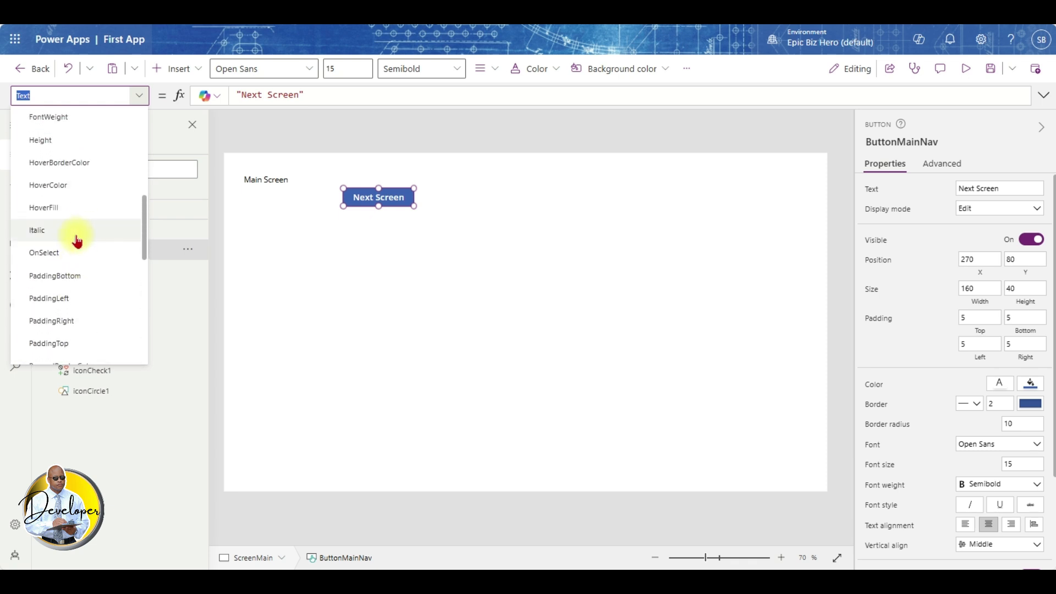
pyautogui.click(61, 252)
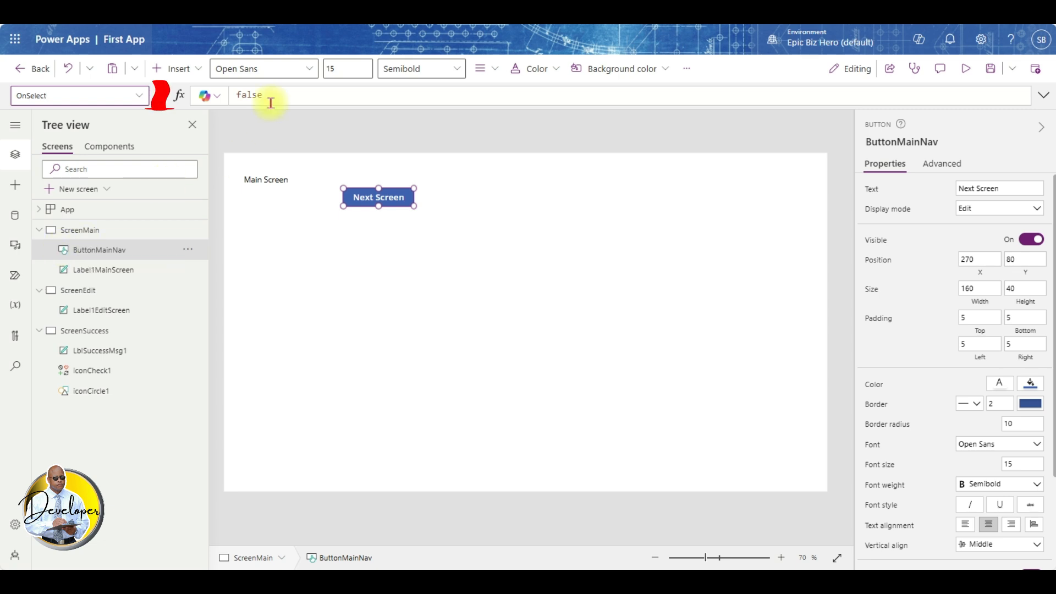
pyautogui.click(241, 97)
pyautogui.moveTo(241, 97); pyautogui.dragTo(227, 101)
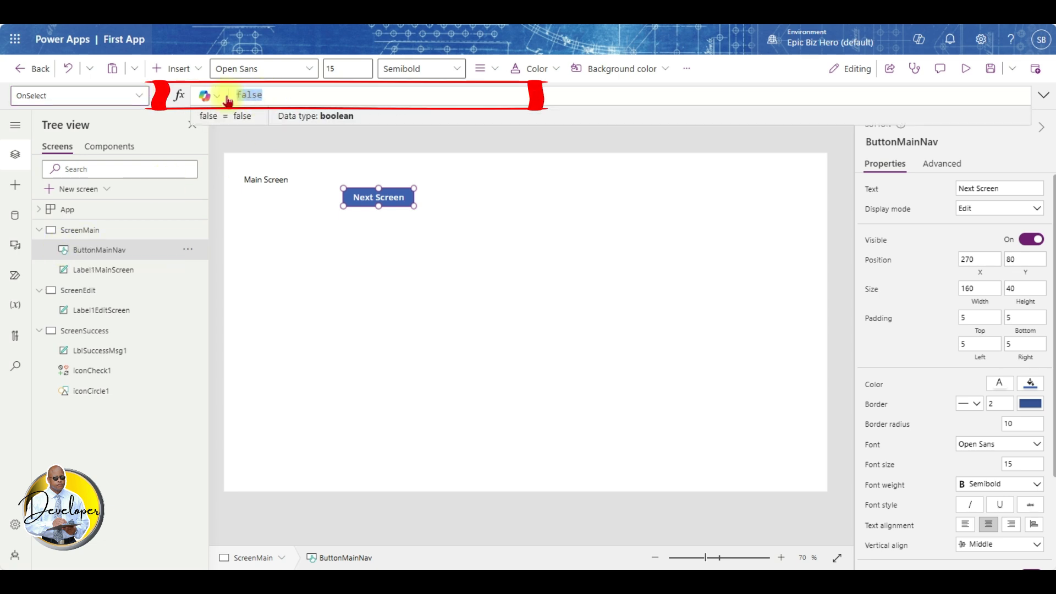
pyautogui.press('BackSpace')
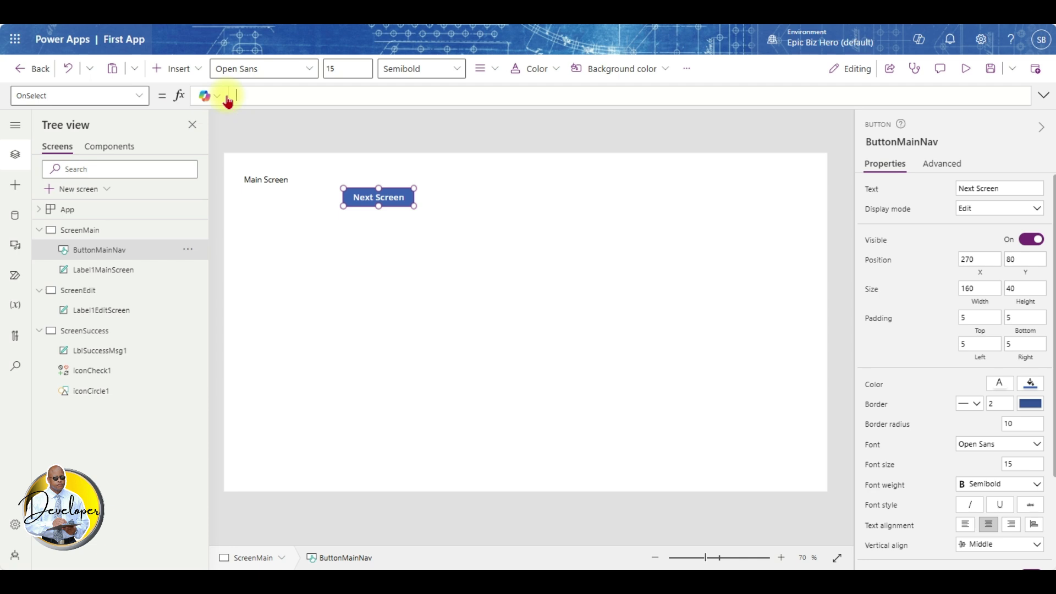
# Step: Set the OnSelect formula of ButtonMainNav to Navigate(ScreenMain,ScreenTransition.Fade)
pyautogui.write('navig')
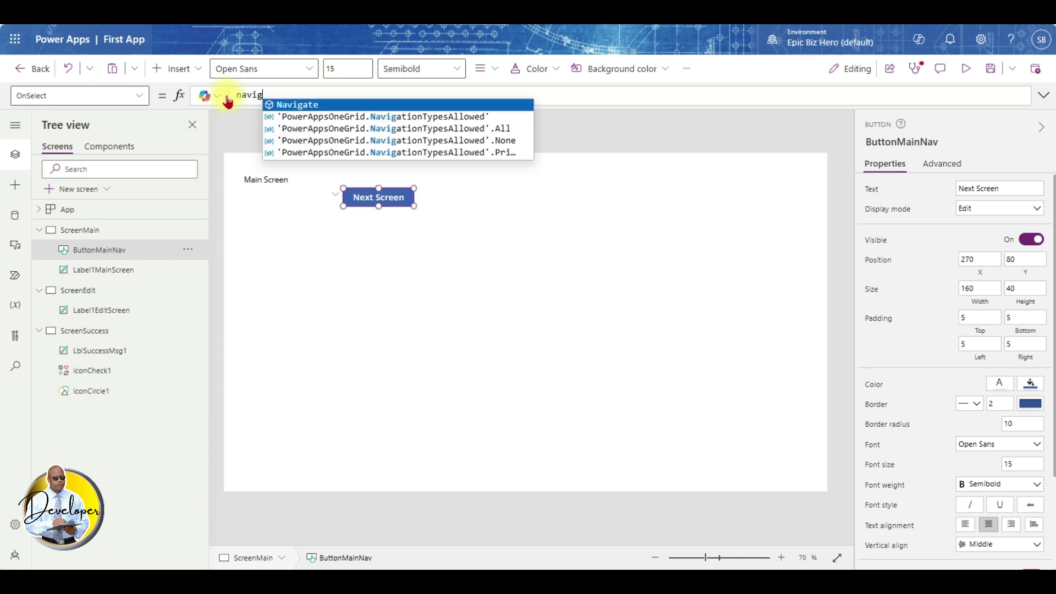
pyautogui.press('Tab')
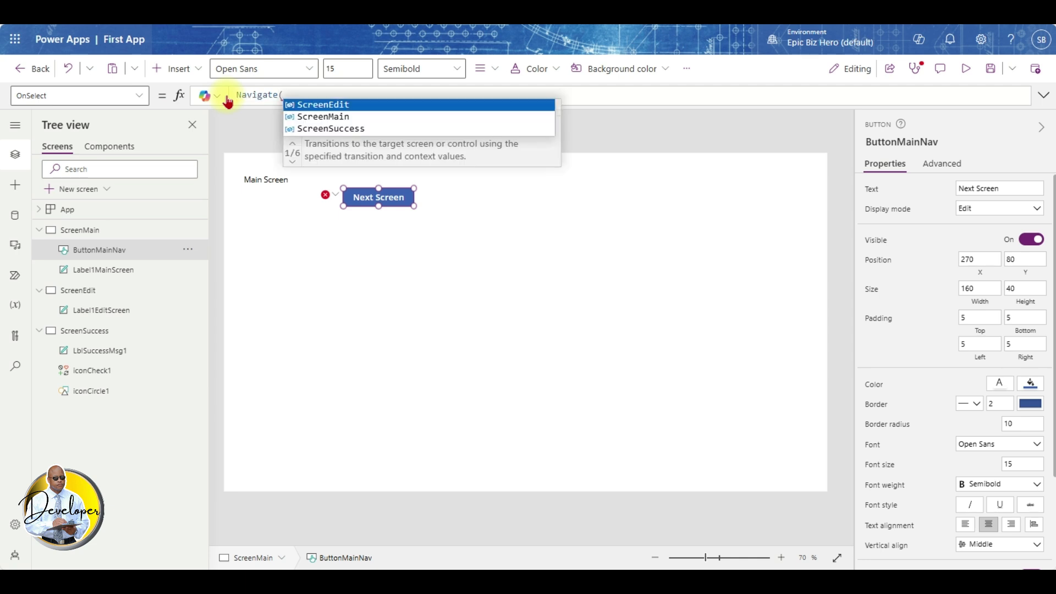
pyautogui.press('Down')
pyautogui.press('Tab')
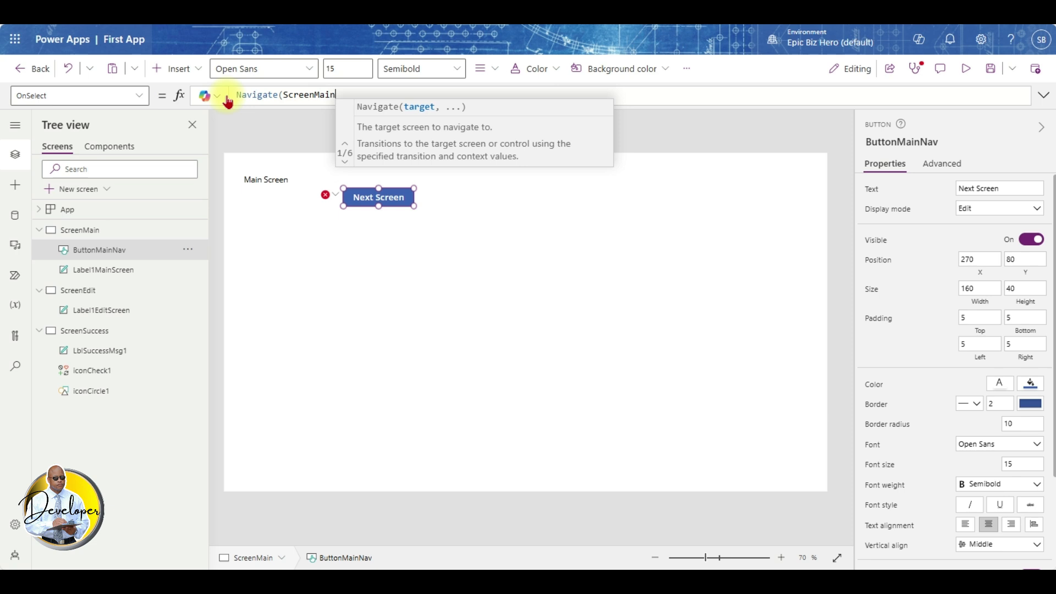
pyautogui.write(',')
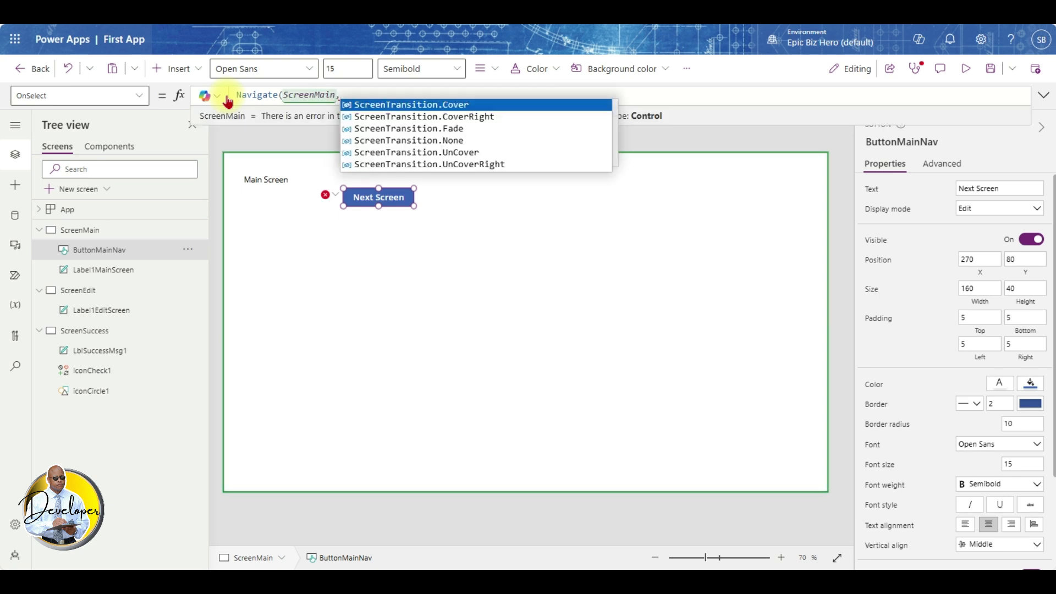
pyautogui.press('Down')
pyautogui.press('Down')
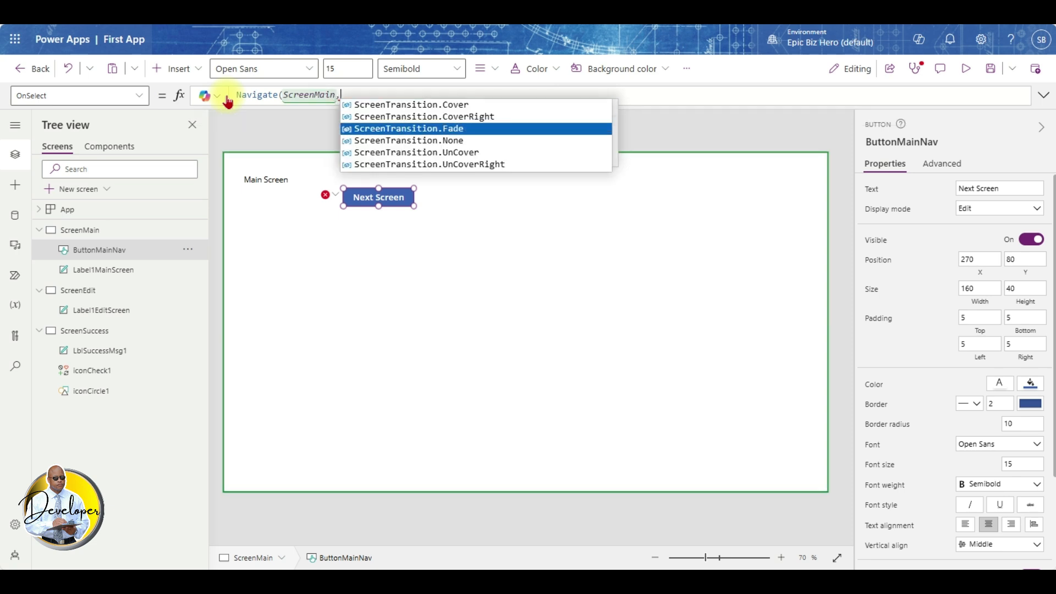
pyautogui.press('Tab')
pyautogui.write(')')
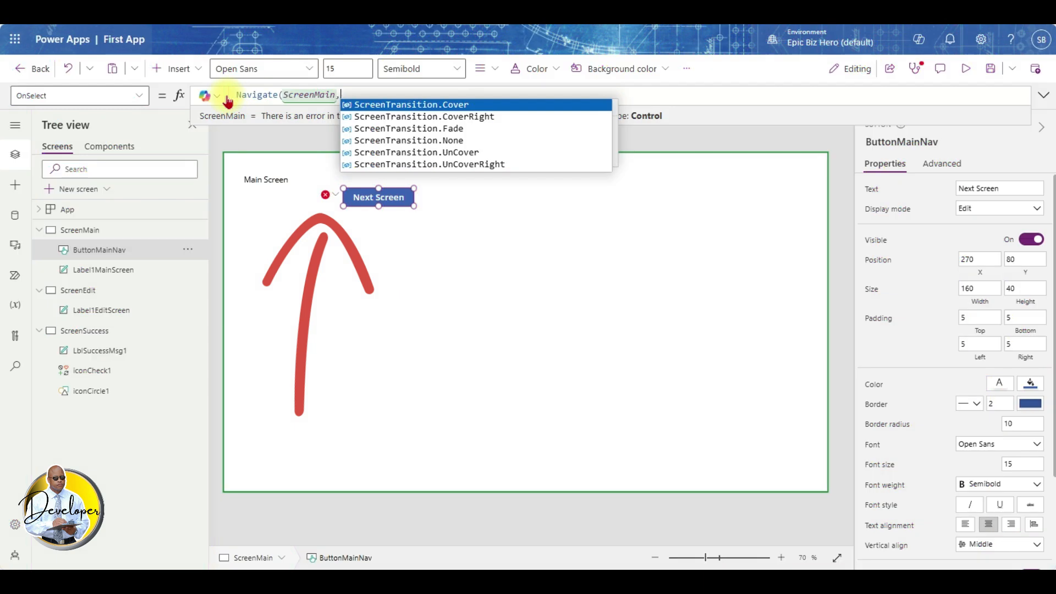
pyautogui.press('Down')
pyautogui.press('Down')
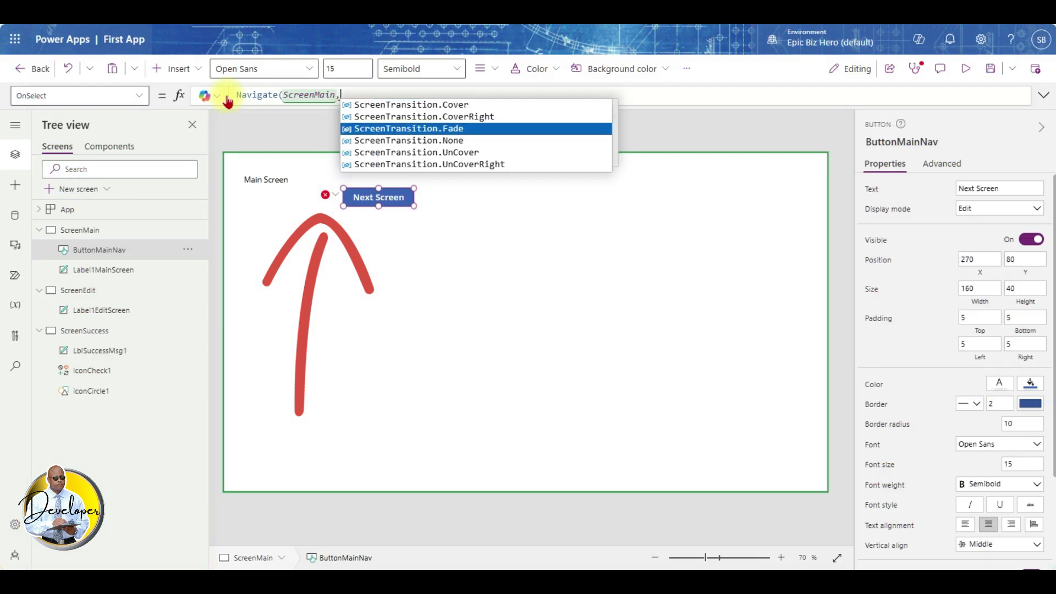
pyautogui.press('Tab')
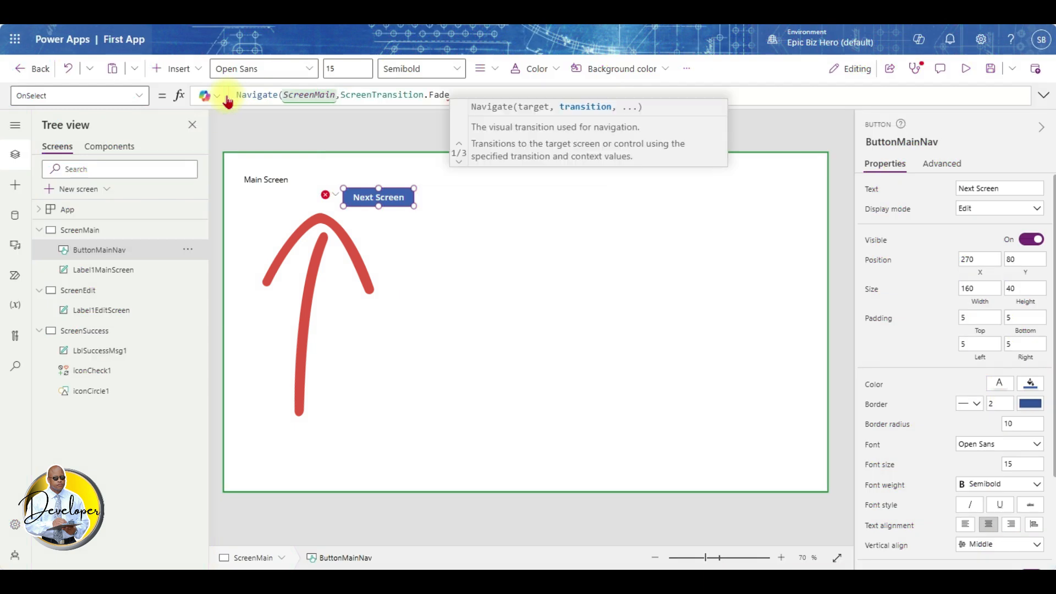
pyautogui.write(')')
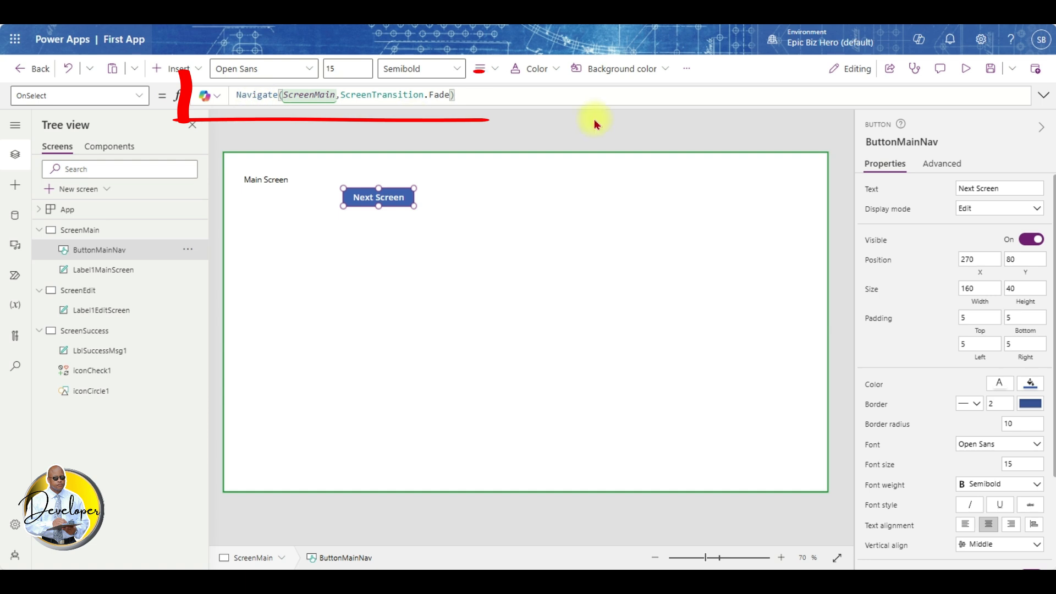
# Step: Preview the app, test the Next Screen button on the main screen, and close the preview
pyautogui.click(965, 70)
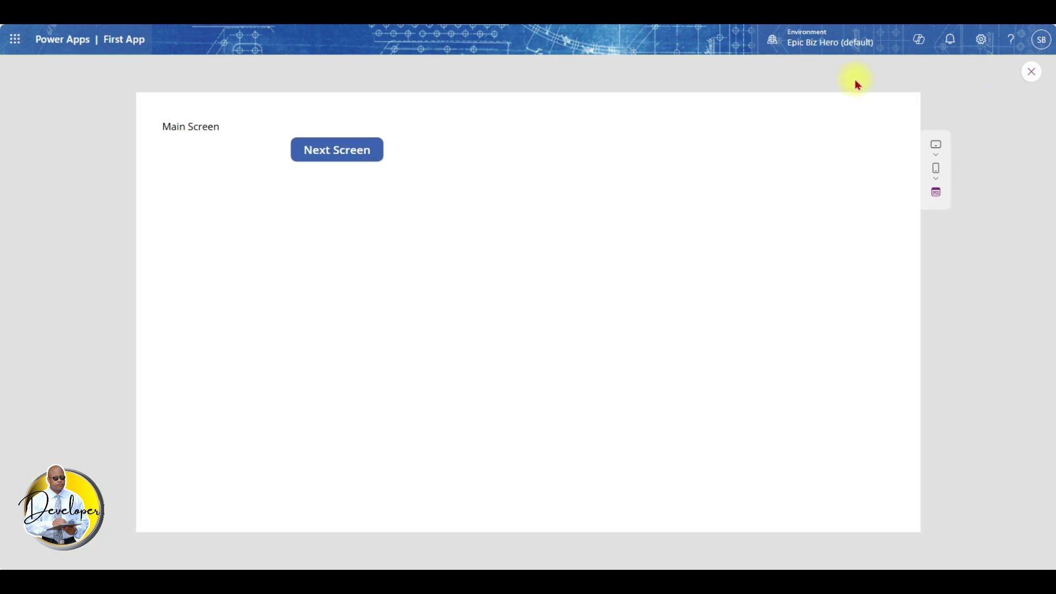
pyautogui.click(346, 149)
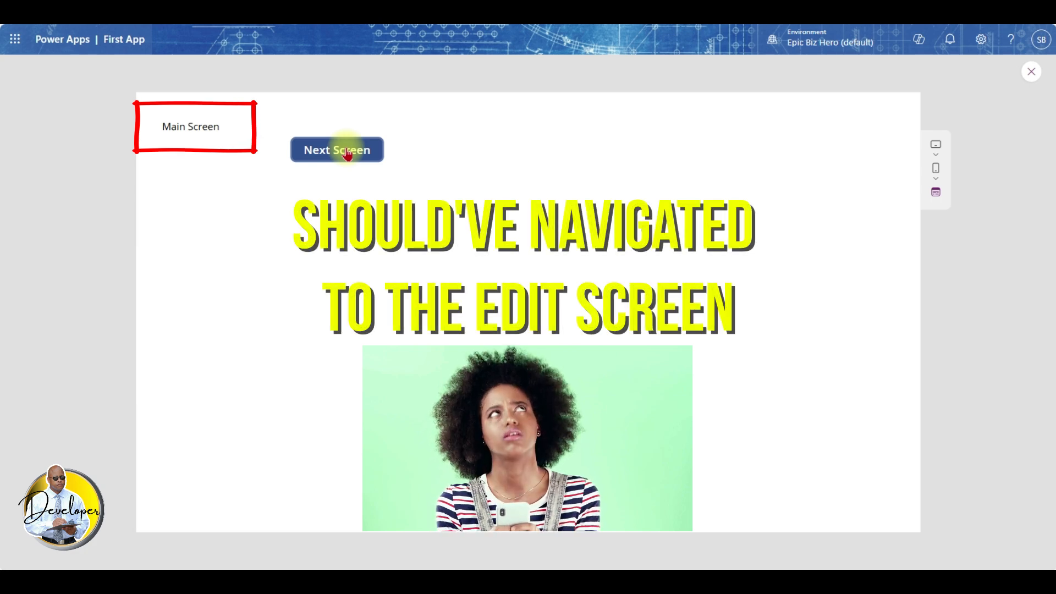
pyautogui.click(1028, 72)
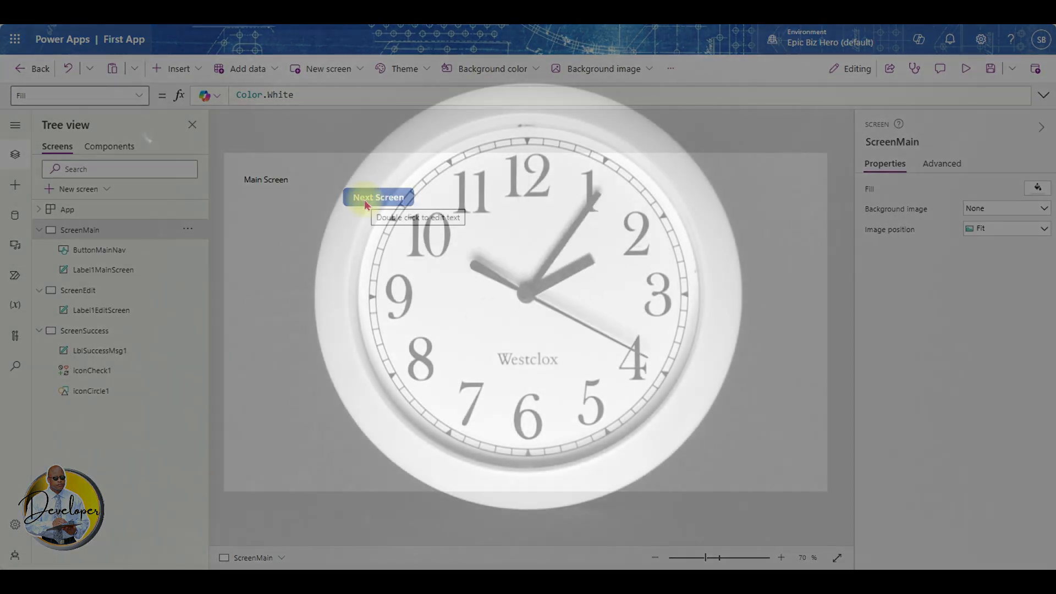
# Step: Replace the OnSelect formula of ButtonMainNav with Navigate(ScreenEdit,ScreenTransition.Fade)
pyautogui.click(366, 205)
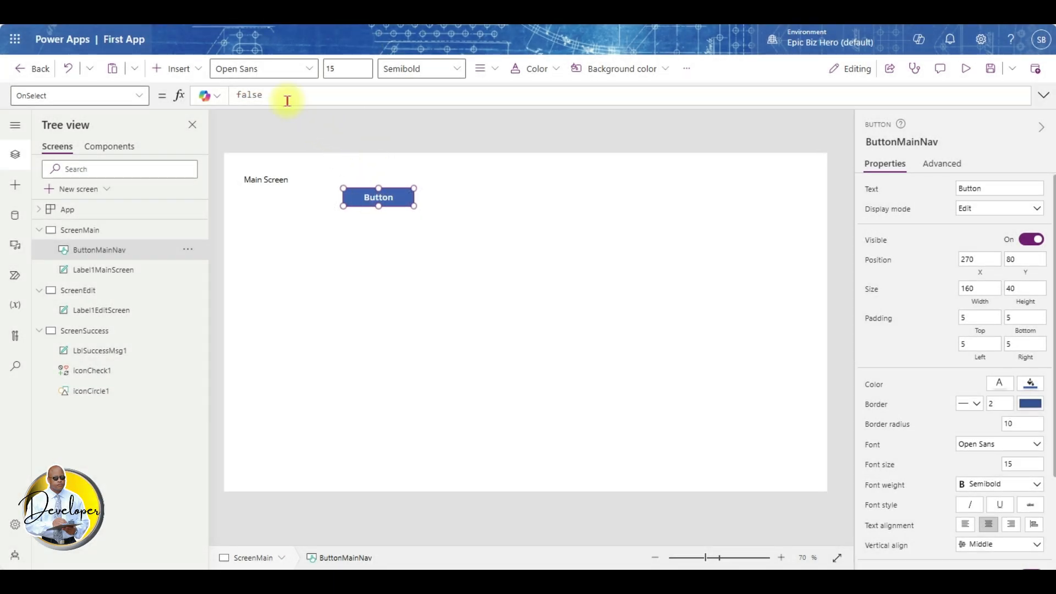
pyautogui.click(286, 97)
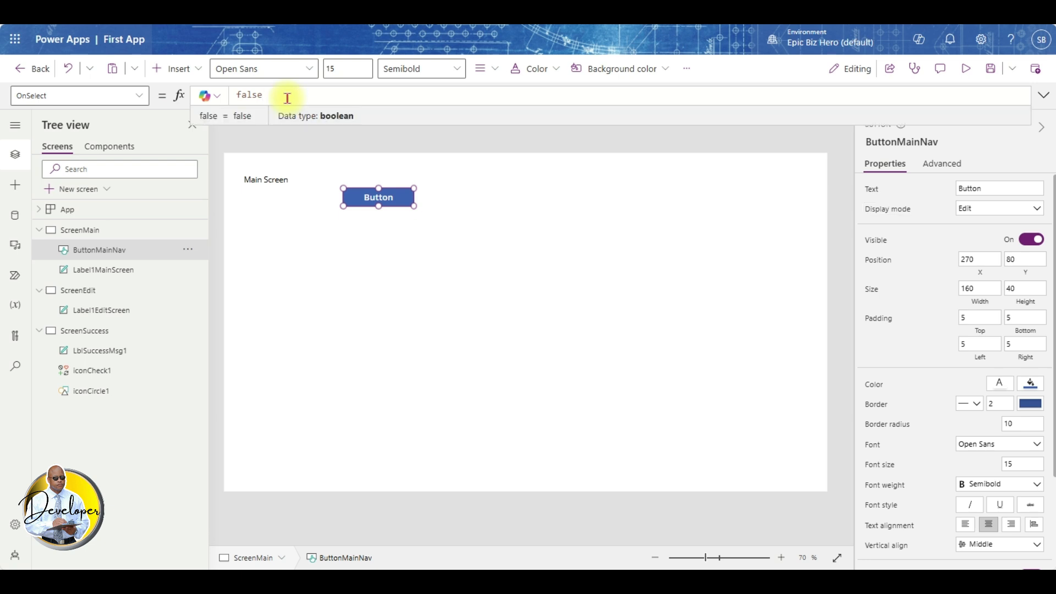
pyautogui.write('navig')
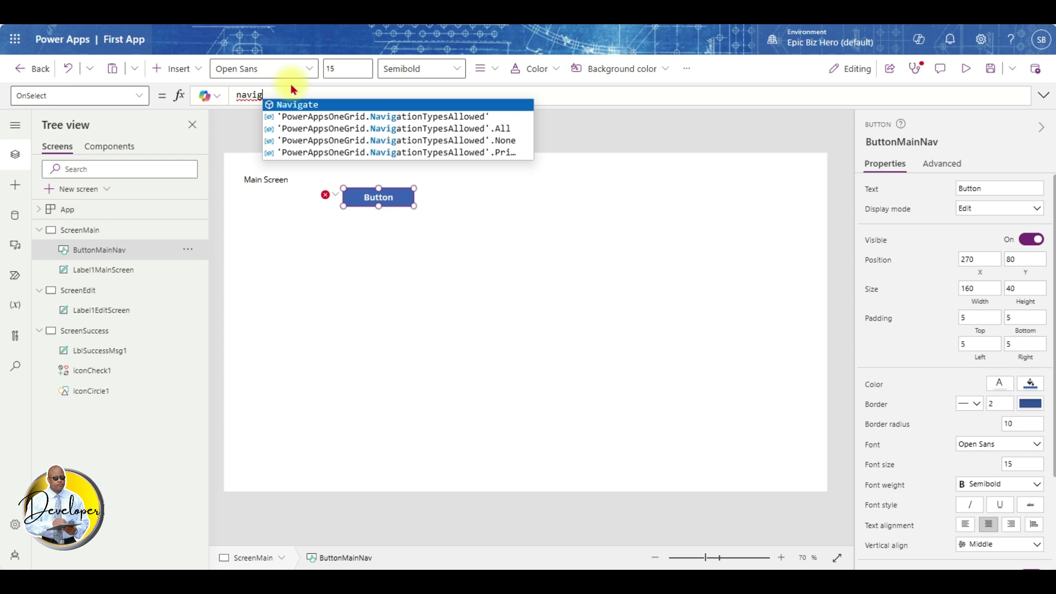
pyautogui.press('Tab')
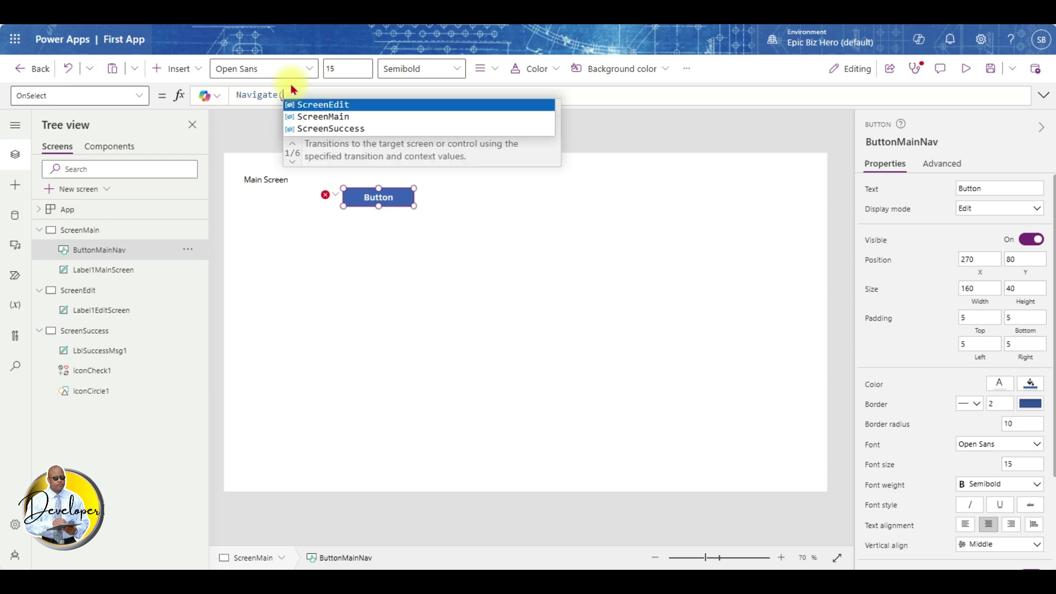
pyautogui.press('Down')
pyautogui.press('Down')
pyautogui.press('Up')
pyautogui.press('Up')
pyautogui.press('Tab')
pyautogui.write(',')
pyautogui.press('Down')
pyautogui.press('Down')
pyautogui.press('Tab')
pyautogui.write(')')
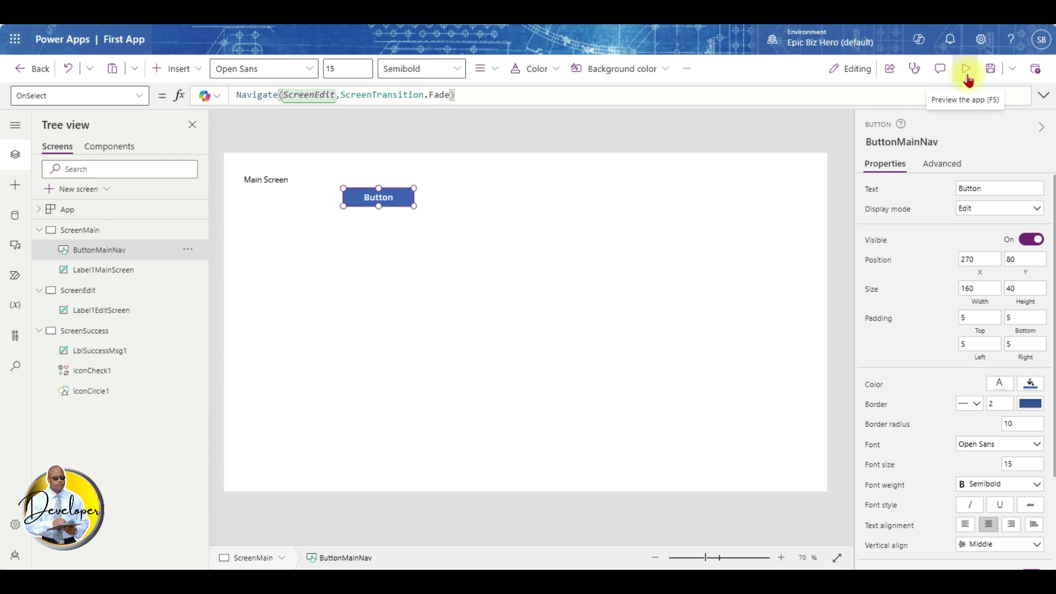
# Step: Save the app and test the main screen's navigation button in a preview
pyautogui.click(990, 69)
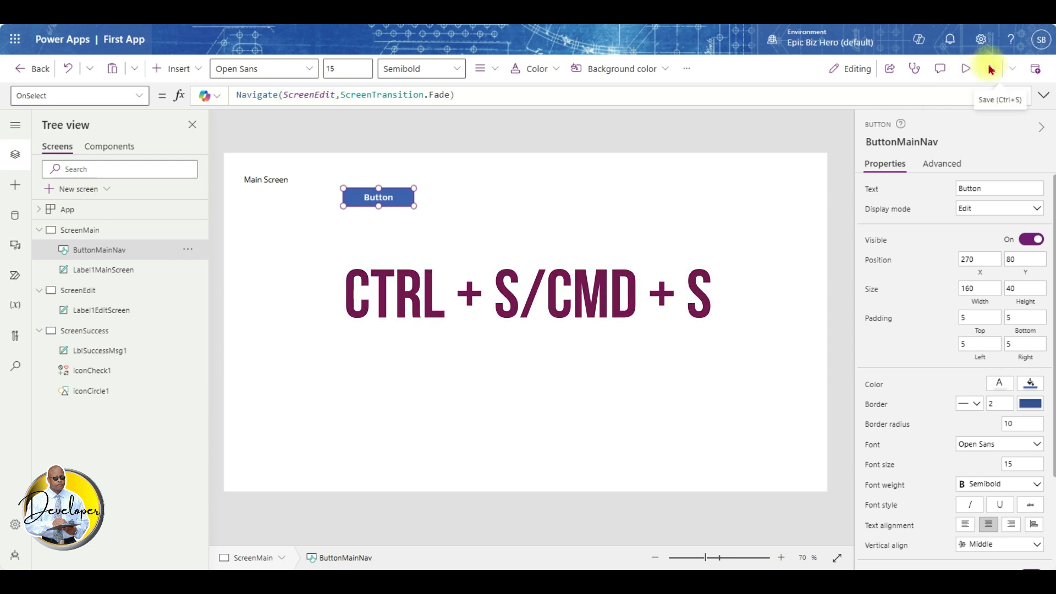
pyautogui.click(966, 70)
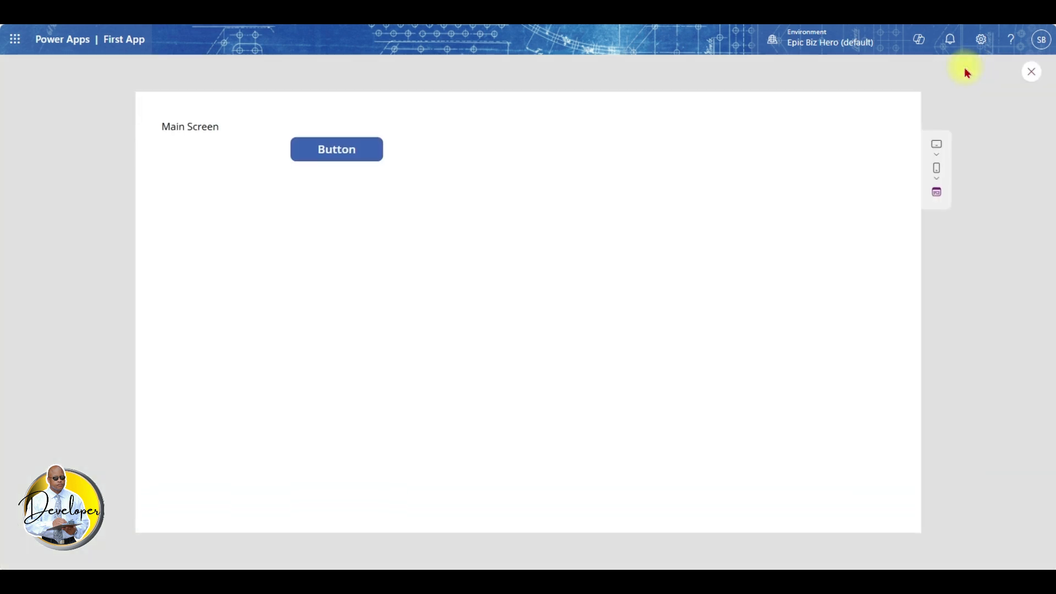
pyautogui.click(335, 154)
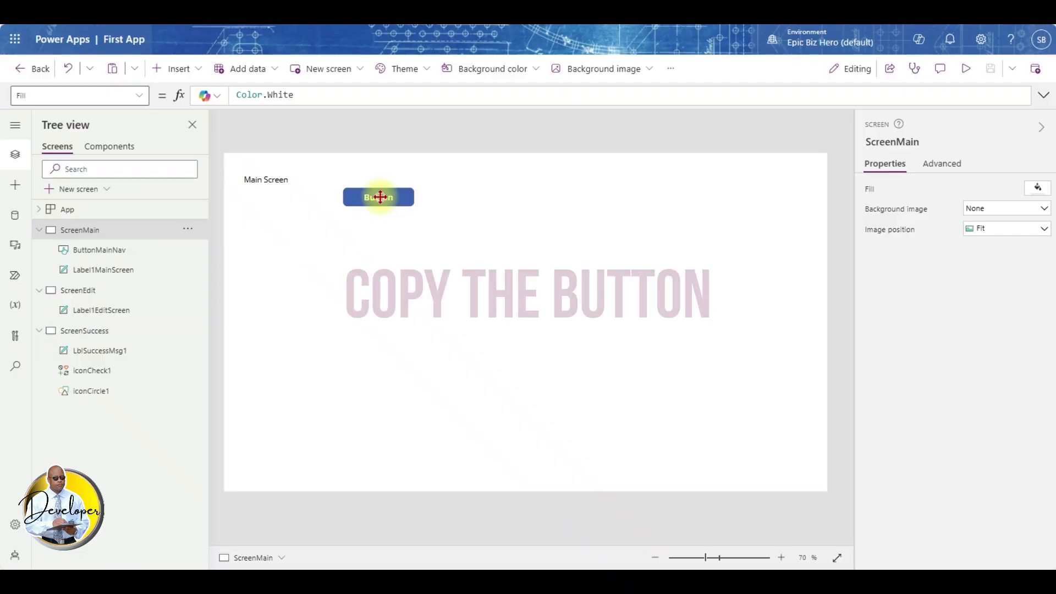
# Step: Copy ButtonMainNav from ScreenMain and paste it onto ScreenEdit
pyautogui.click(380, 196)
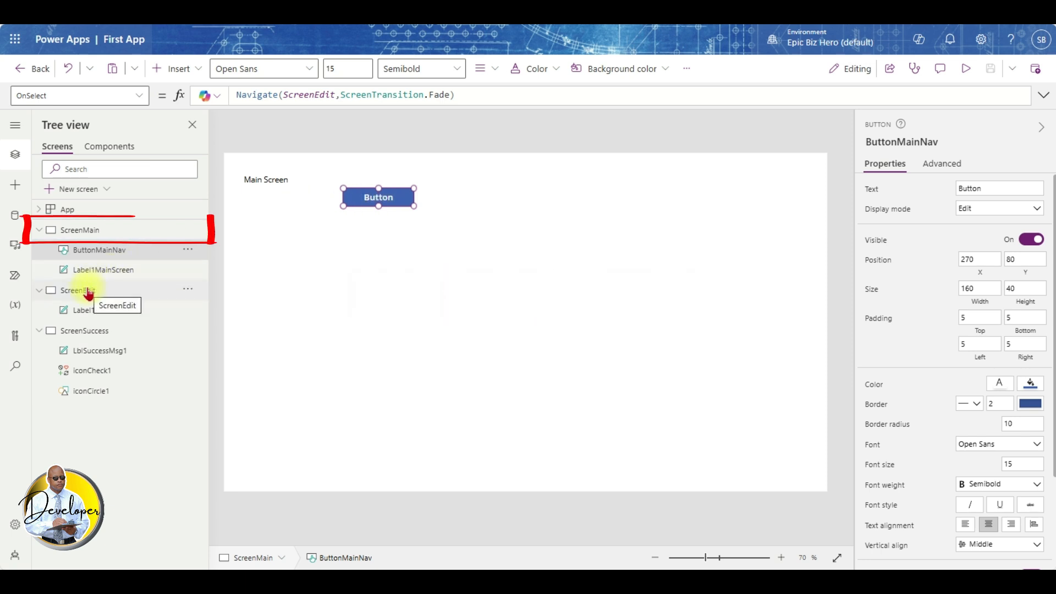
pyautogui.keyDown('alt'); pyautogui.click(399, 205); pyautogui.keyUp('alt')
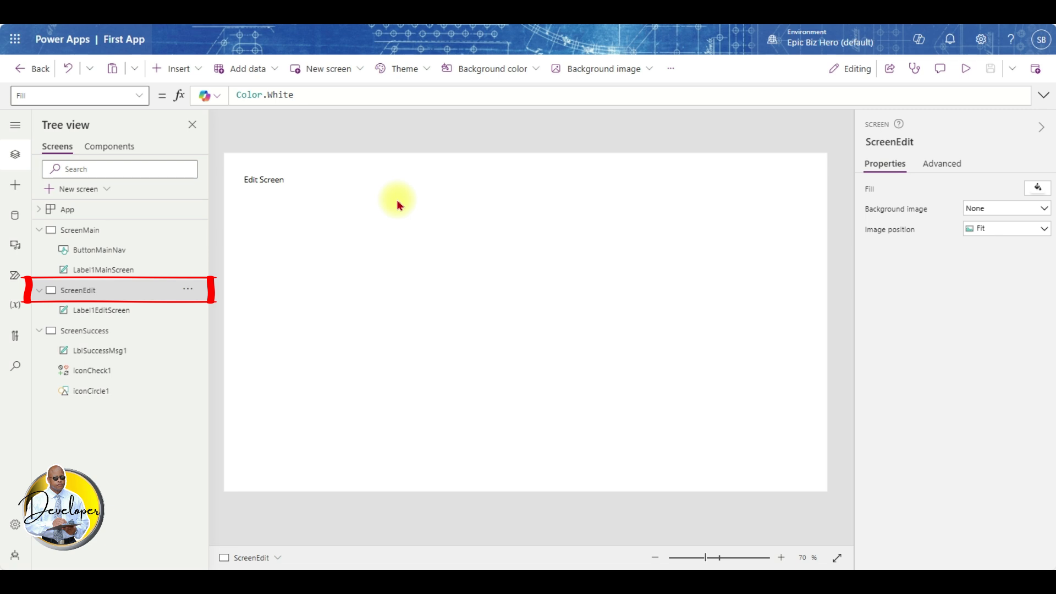
pyautogui.hotkey('ctrl', 'v')
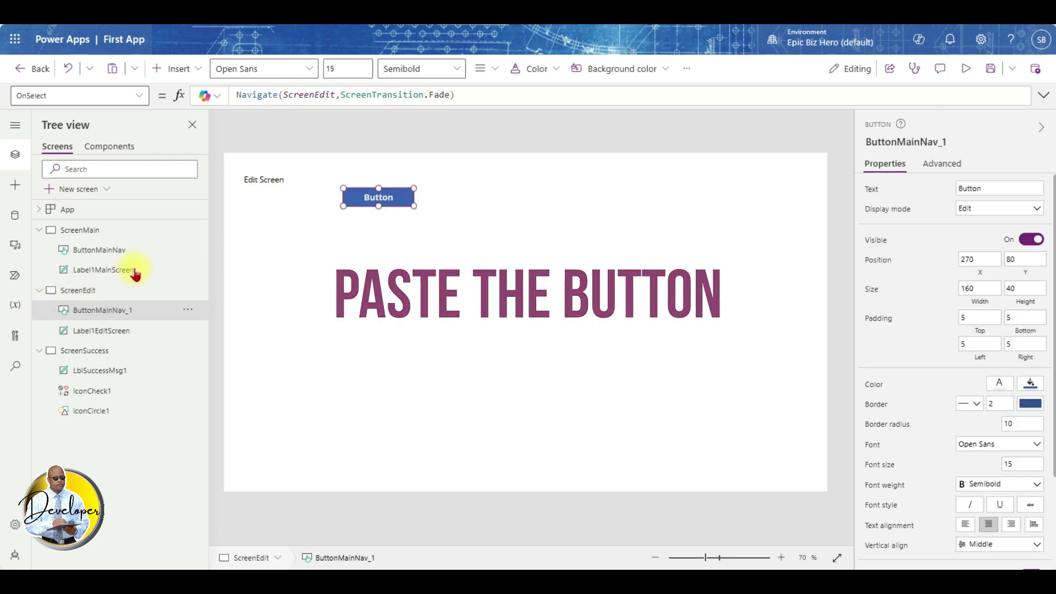
# Step: Rename the pasted button on ScreenEdit as ButtonEditNav and set its text to "To Success"
pyautogui.doubleClick(114, 311)
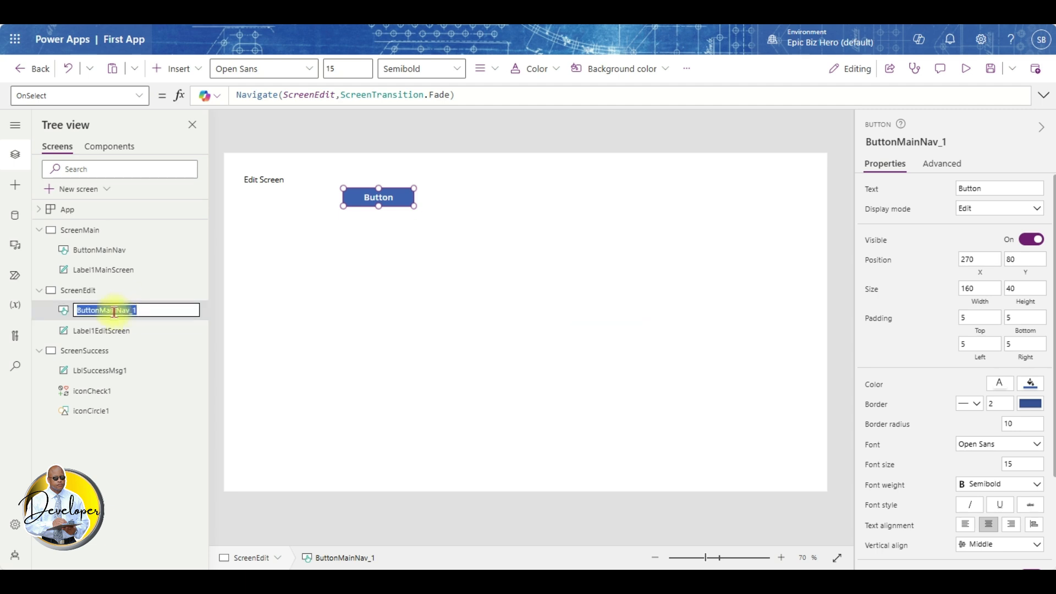
pyautogui.press('BackSpace')
pyautogui.press('BackSpace')
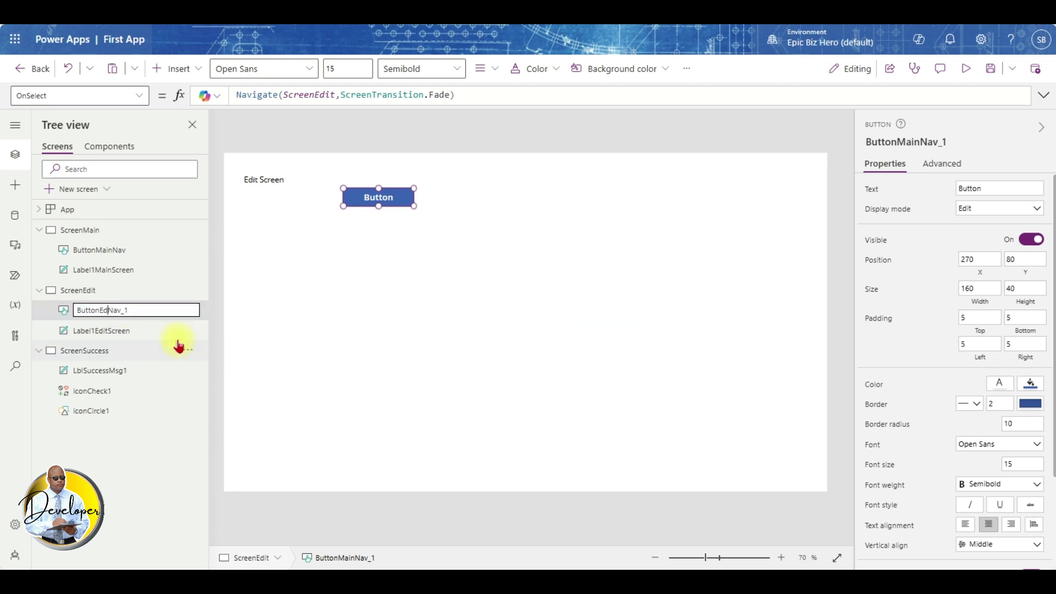
pyautogui.press('Return')
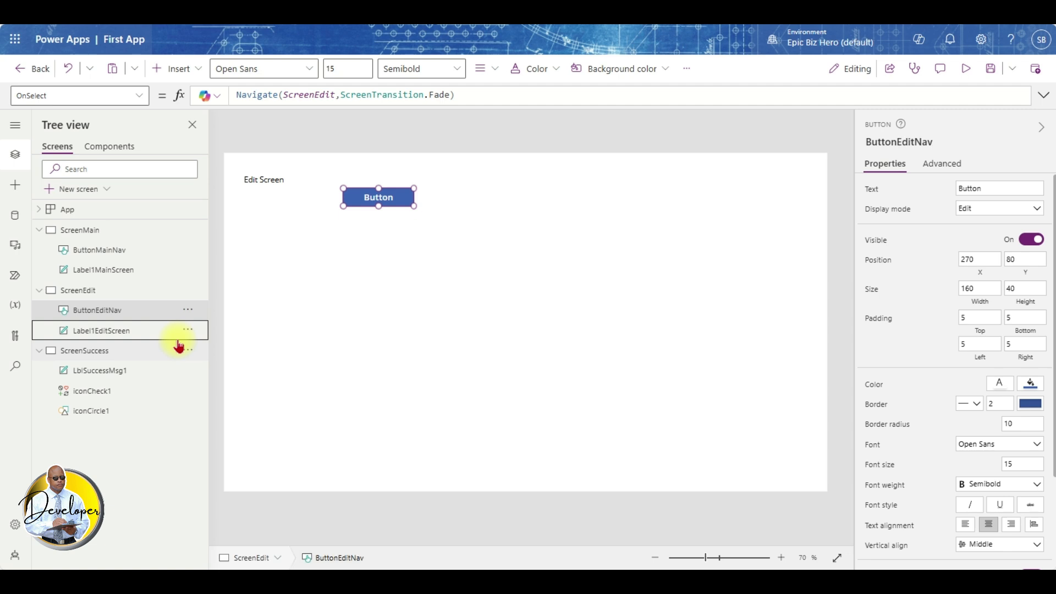
pyautogui.click(982, 189)
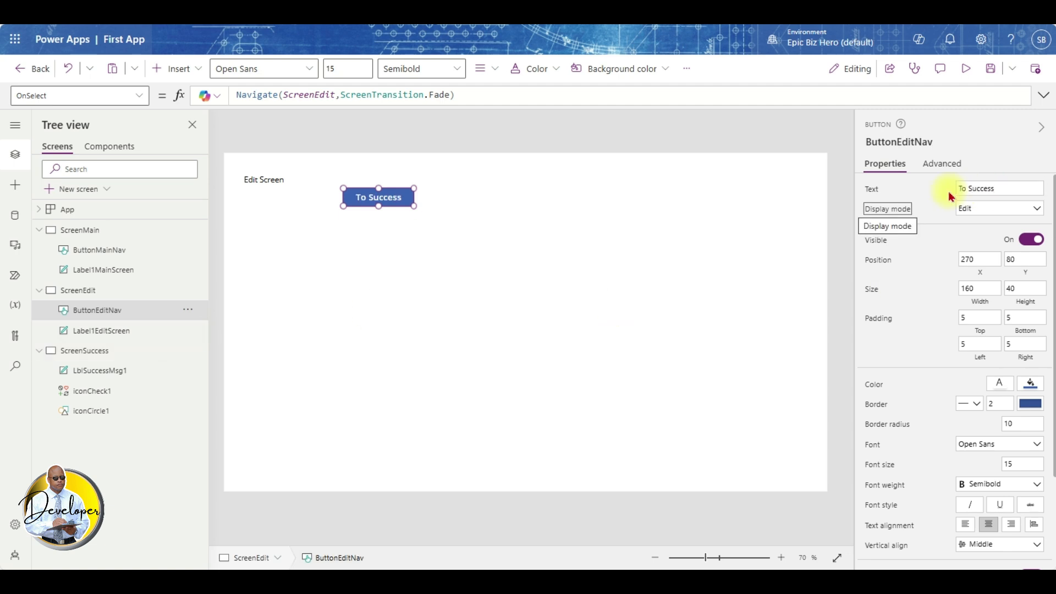
# Step: Change the OnSelect formula of ButtonEditNav to Navigate(ScreenSuccess,ScreenTransition.Fade) and test the button
pyautogui.click(337, 97)
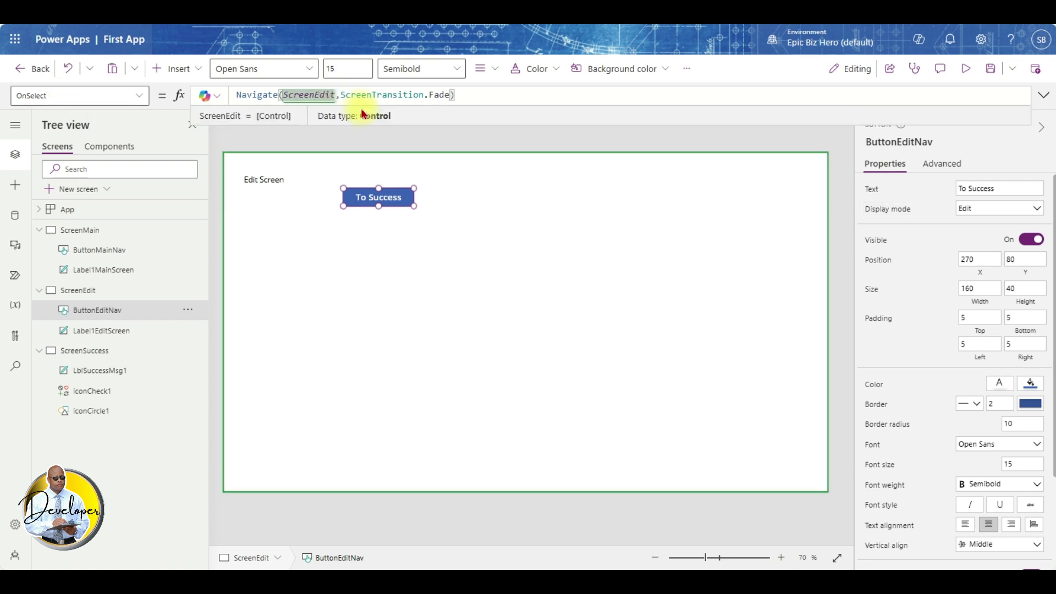
pyautogui.write('Sccree')
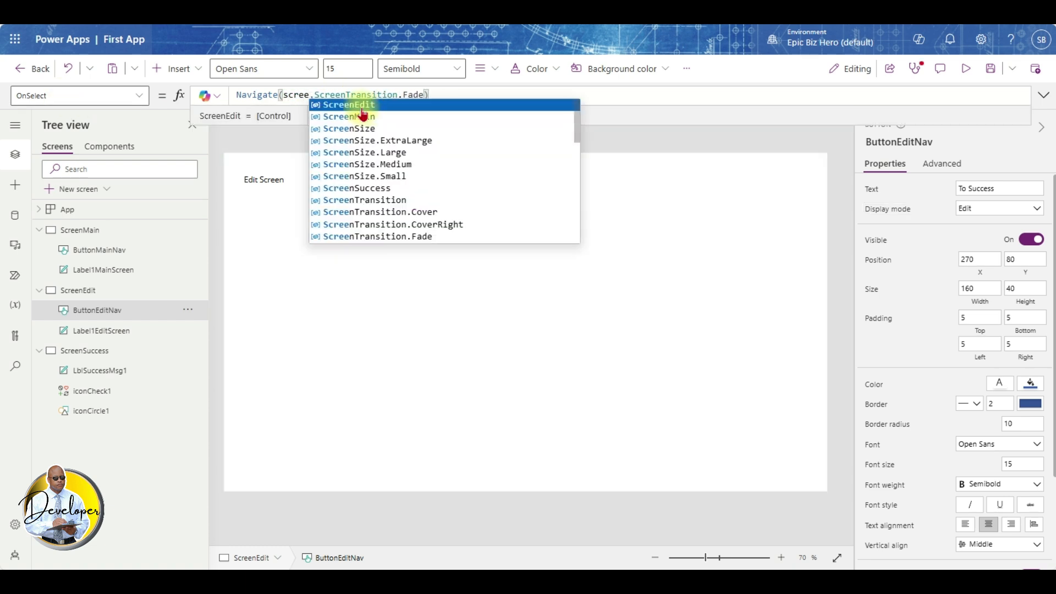
pyautogui.press('Down')
pyautogui.press('Down')
pyautogui.press('Down')
pyautogui.press('Down')
pyautogui.press('Down')
pyautogui.press('Down')
pyautogui.press('Down')
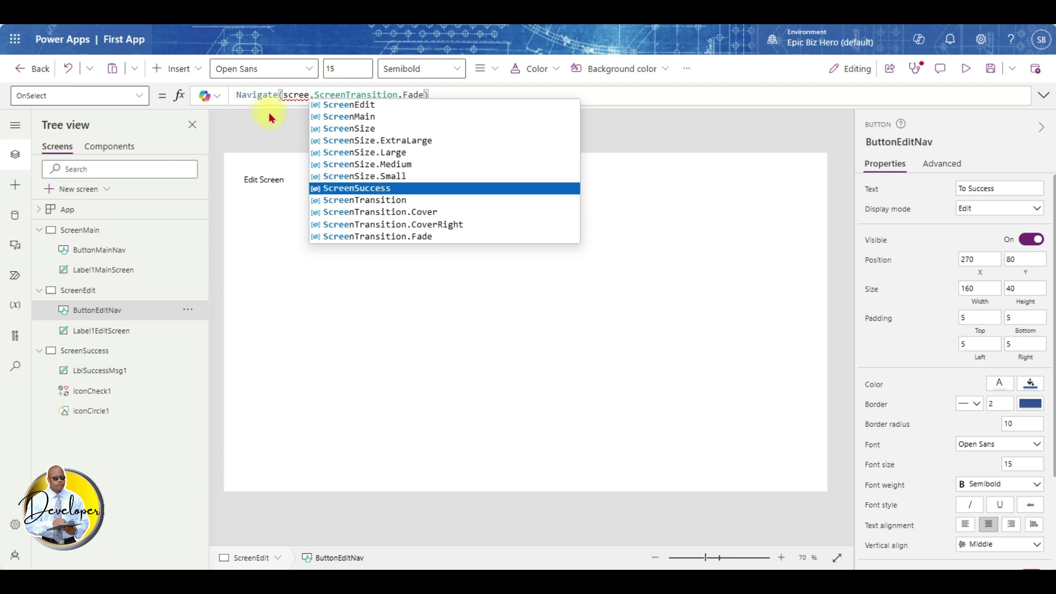
pyautogui.press('Return')
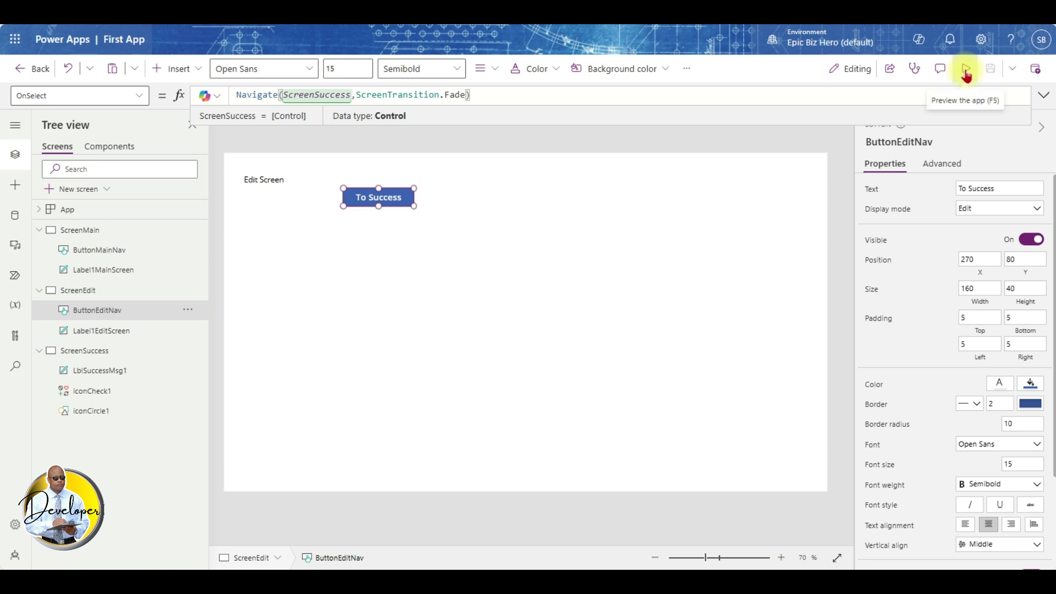
pyautogui.press('alt')
pyautogui.keyDown('alt'); pyautogui.click(392, 203); pyautogui.keyUp('alt')
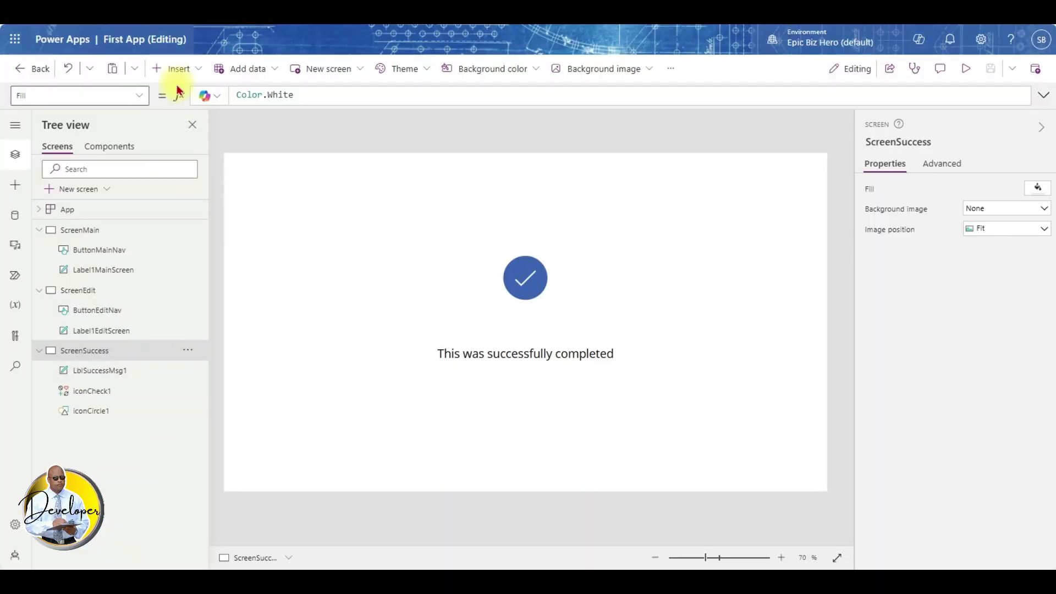
# Step: Find the Timer control among the insertable controls and add it to ScreenSuccess
pyautogui.click(178, 75)
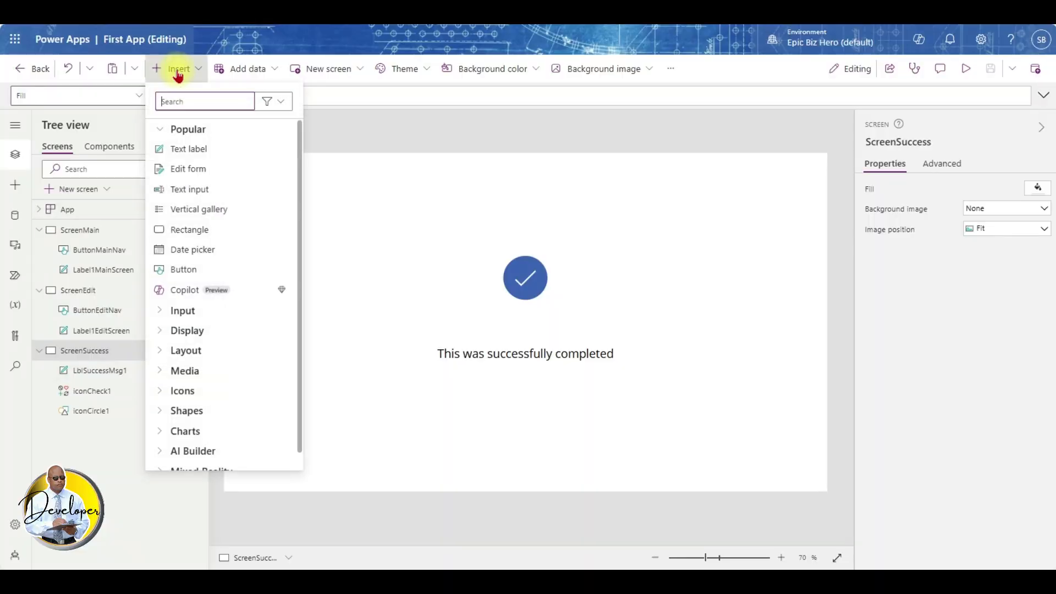
pyautogui.click(169, 99)
pyautogui.write('timer')
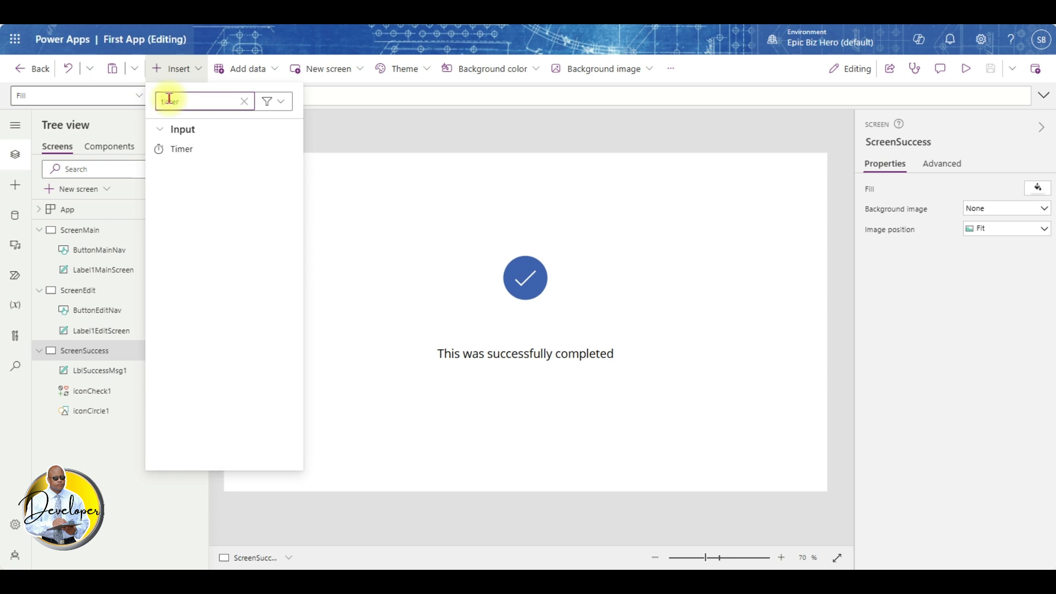
pyautogui.click(172, 148)
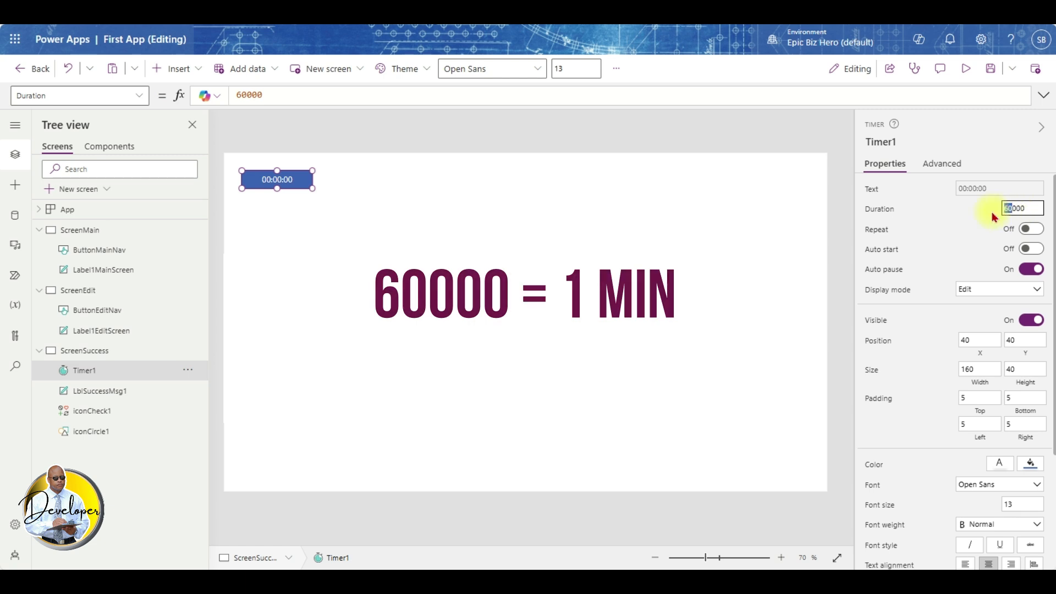
# Step: Set the duration of Timer1 on ScreenSuccess to 3000
pyautogui.write('3')
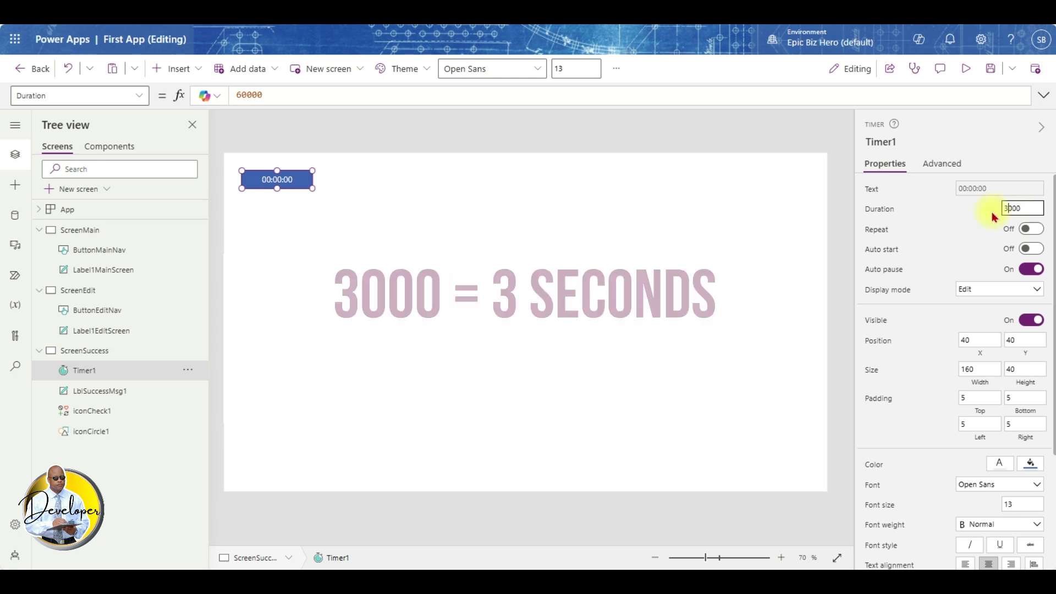
pyautogui.press('Tab')
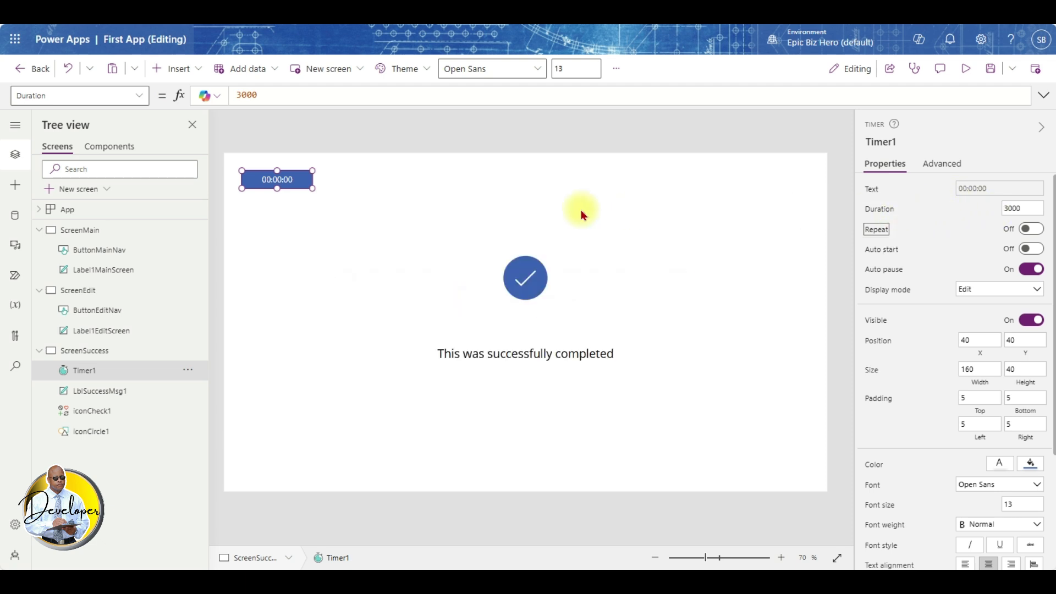
# Step: Set the OnTimerEnd formula of Timer1 to Navigate(ScreenMain, ScreenTransition.Fade) and preview ScreenSuccess to test it
pyautogui.click(139, 97)
pyautogui.scroll(-5, 71, 258)
pyautogui.scroll(-3, 55, 258)
pyautogui.click(52, 230)
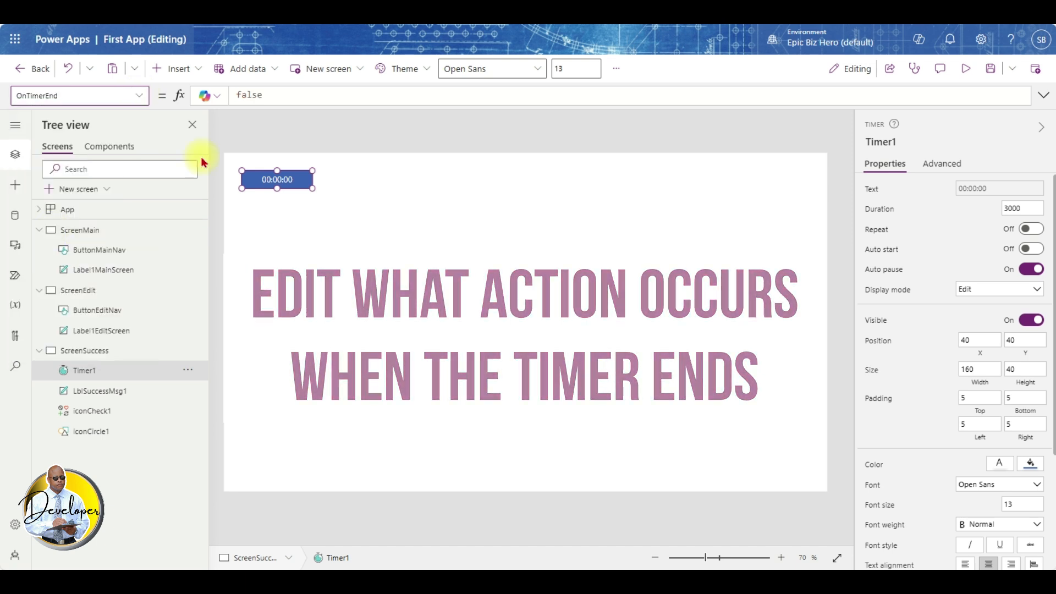
pyautogui.doubleClick(277, 96)
pyautogui.press('Tab')
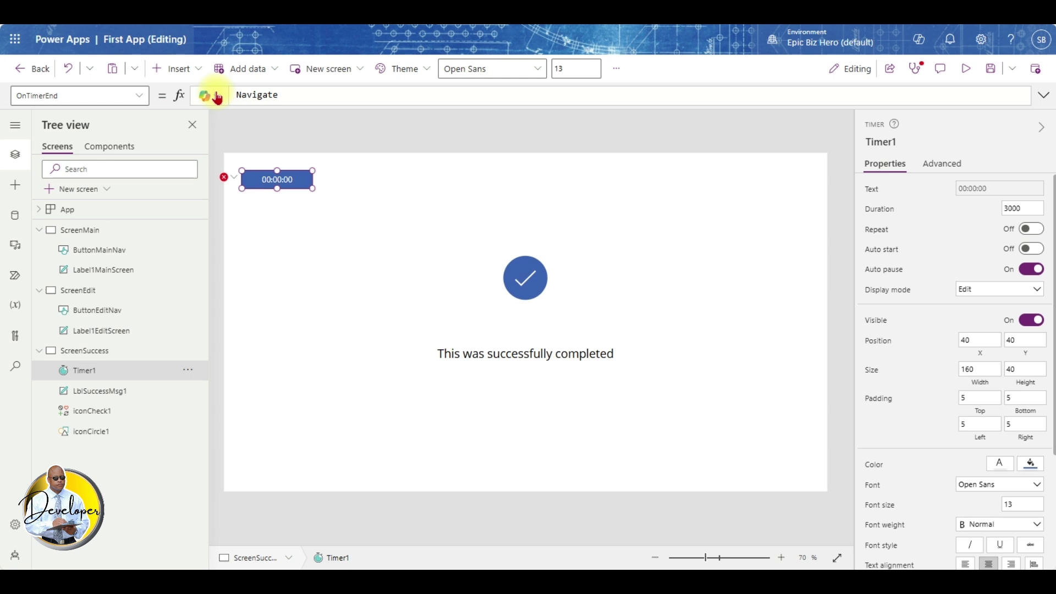
pyautogui.write('(')
pyautogui.press('Down')
pyautogui.press('Tab')
pyautogui.write(', scree')
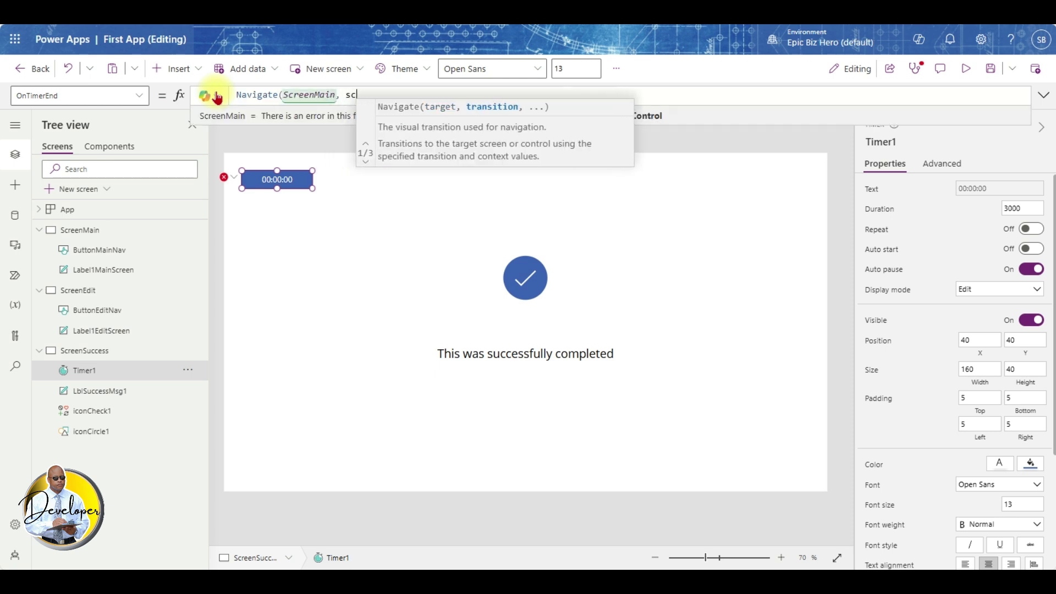
pyautogui.press('Down')
pyautogui.press('Down')
pyautogui.press('Down')
pyautogui.press('Down')
pyautogui.press('Down')
pyautogui.press('Down')
pyautogui.press('Down')
pyautogui.press('Down')
pyautogui.press('Down')
pyautogui.press('Down')
pyautogui.press('Down')
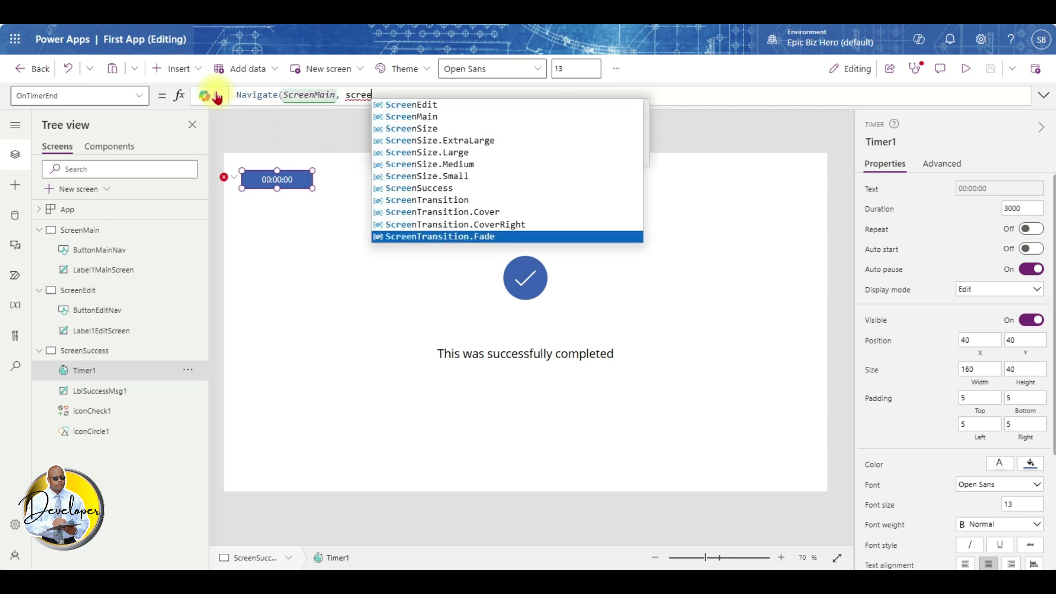
pyautogui.press('Tab')
pyautogui.write(')')
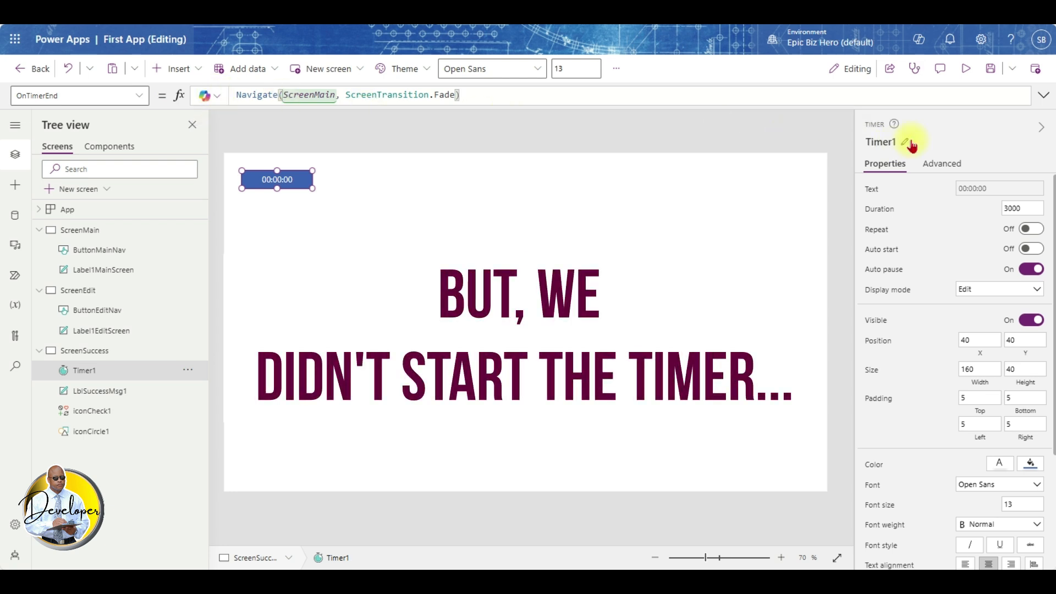
pyautogui.click(965, 70)
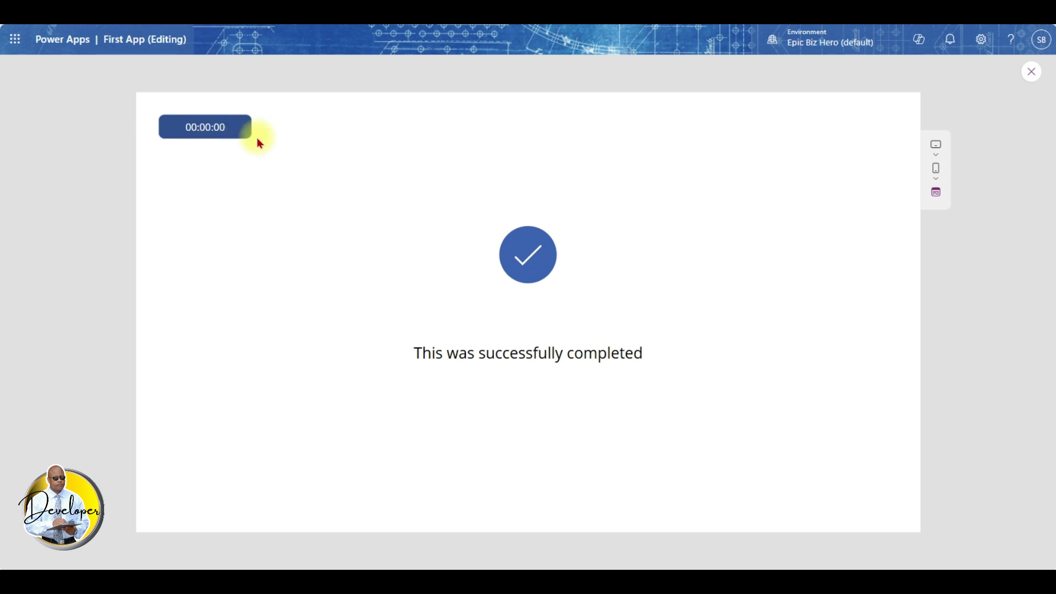
pyautogui.click(1032, 74)
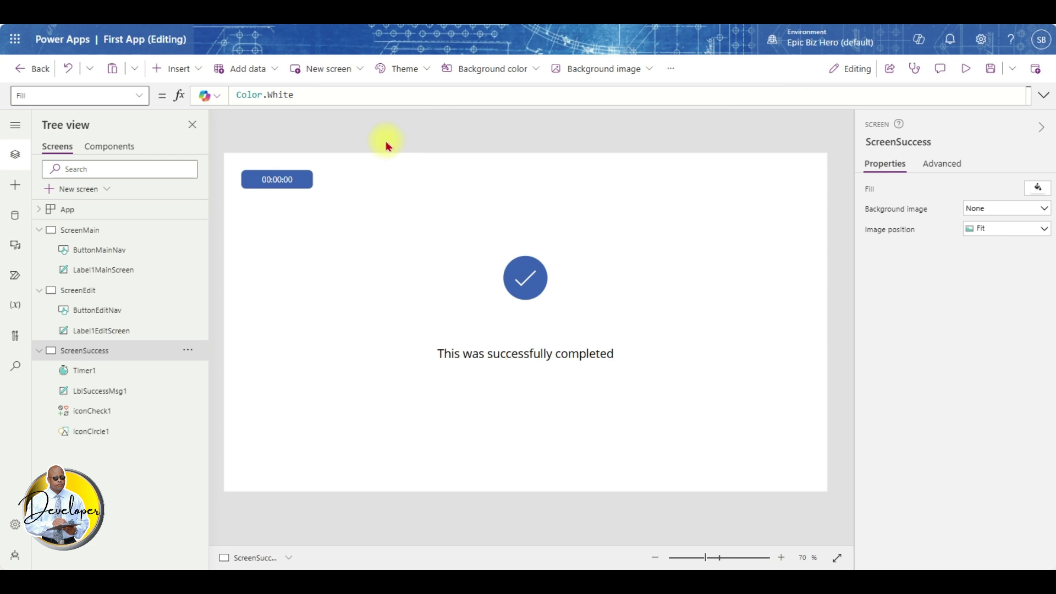
# Step: Turn on Auto start for Timer1 and preview ScreenSuccess to test the automatic navigation
pyautogui.click(292, 187)
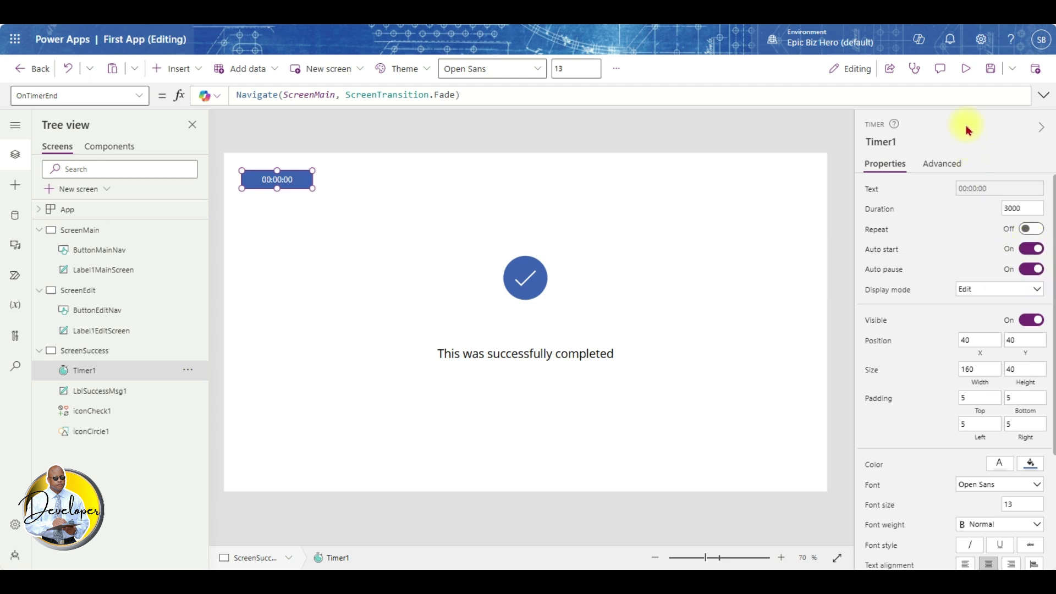
pyautogui.click(966, 72)
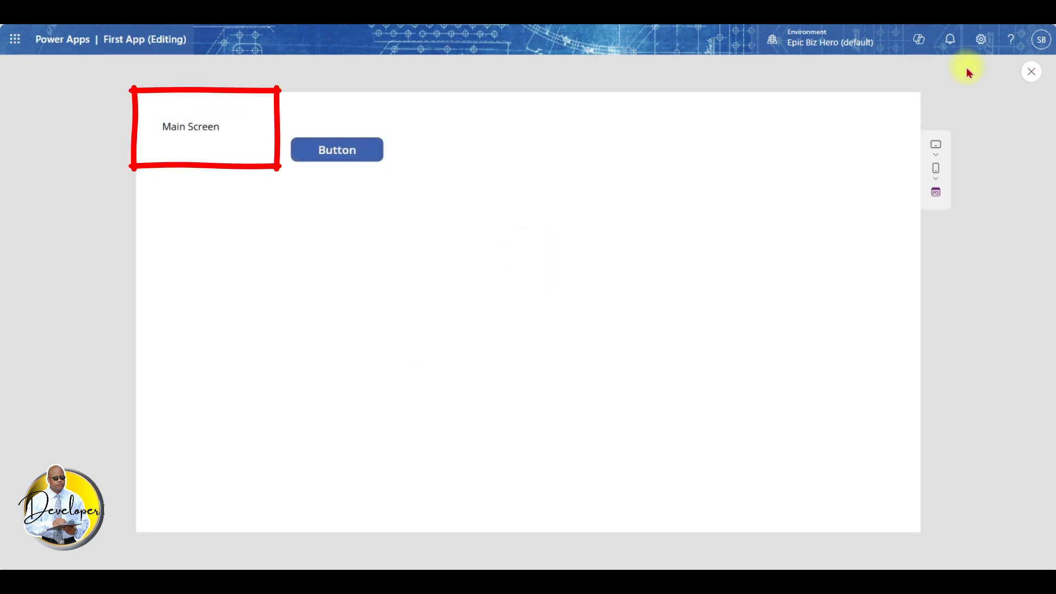
pyautogui.click(1032, 72)
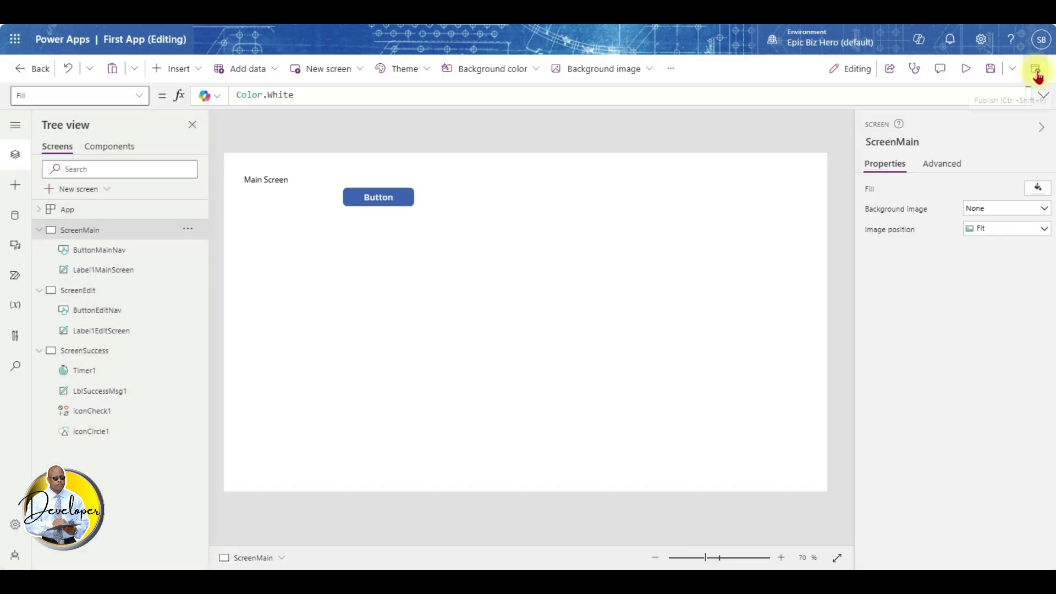
# Step: Change the text of ButtonMainNav on ScreenMain to "Next Screen" and save the app
pyautogui.click(371, 201)
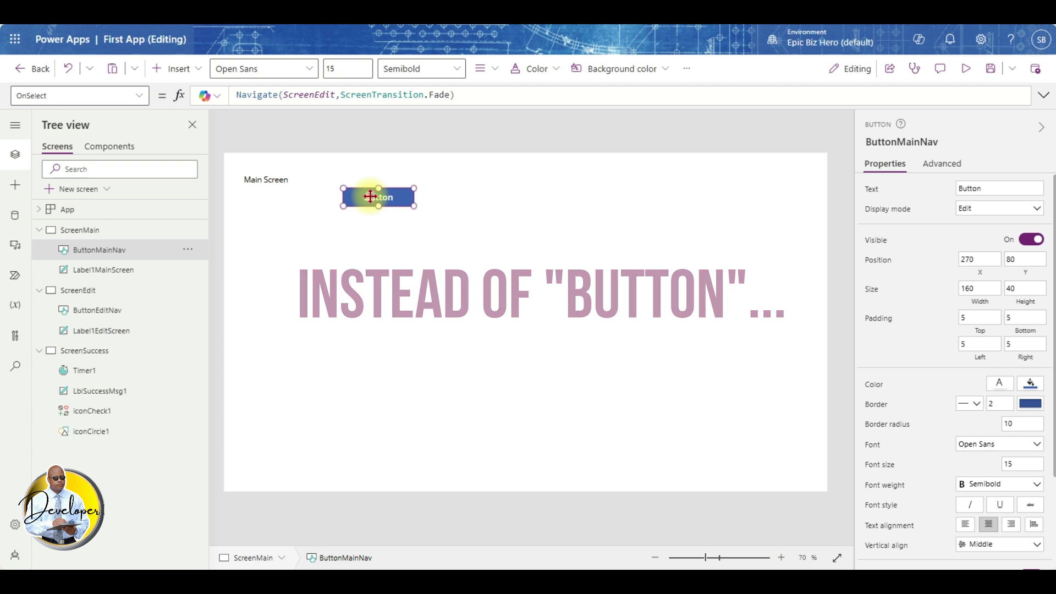
pyautogui.click(870, 190)
pyautogui.hotkey('ctrl', 'a')
pyautogui.write('"')
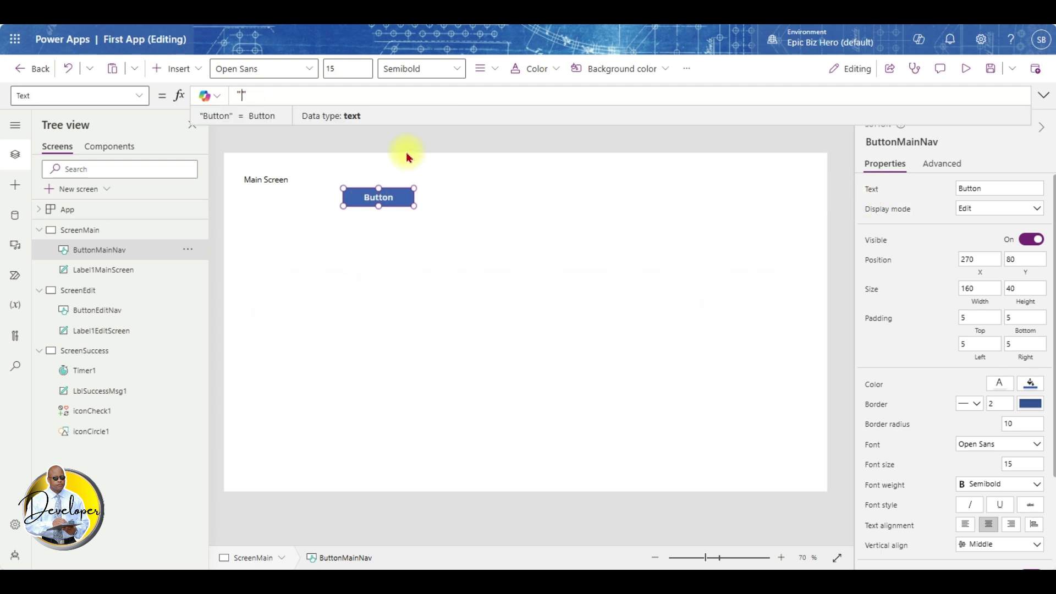
pyautogui.write('Next Screen')
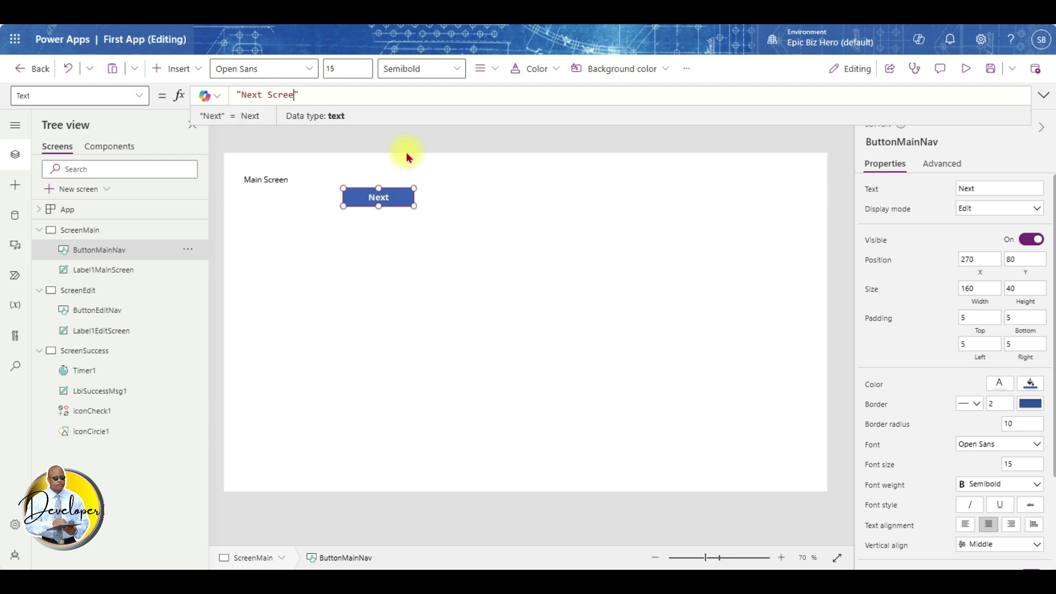
pyautogui.click(992, 71)
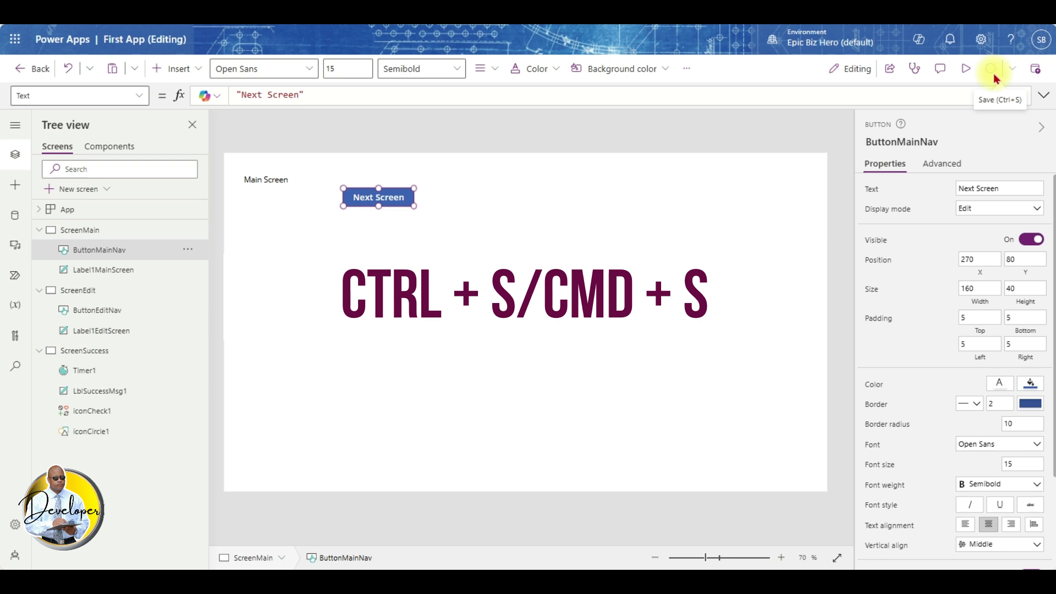
# Step: Preview the app from ScreenMain and follow the Next Screen and To Success buttons to test the full navigation
pyautogui.click(964, 69)
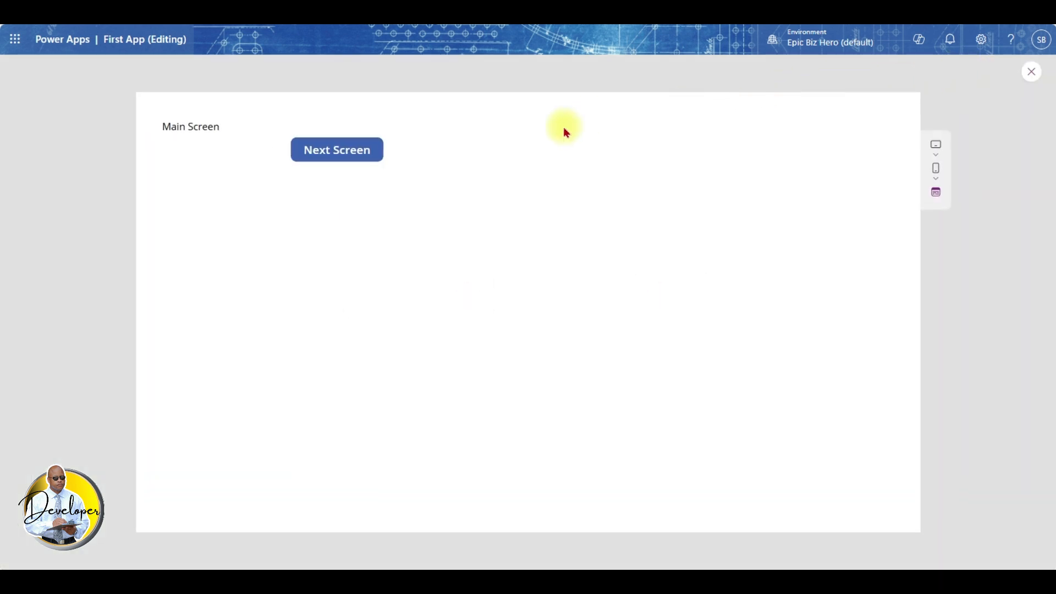
pyautogui.click(343, 145)
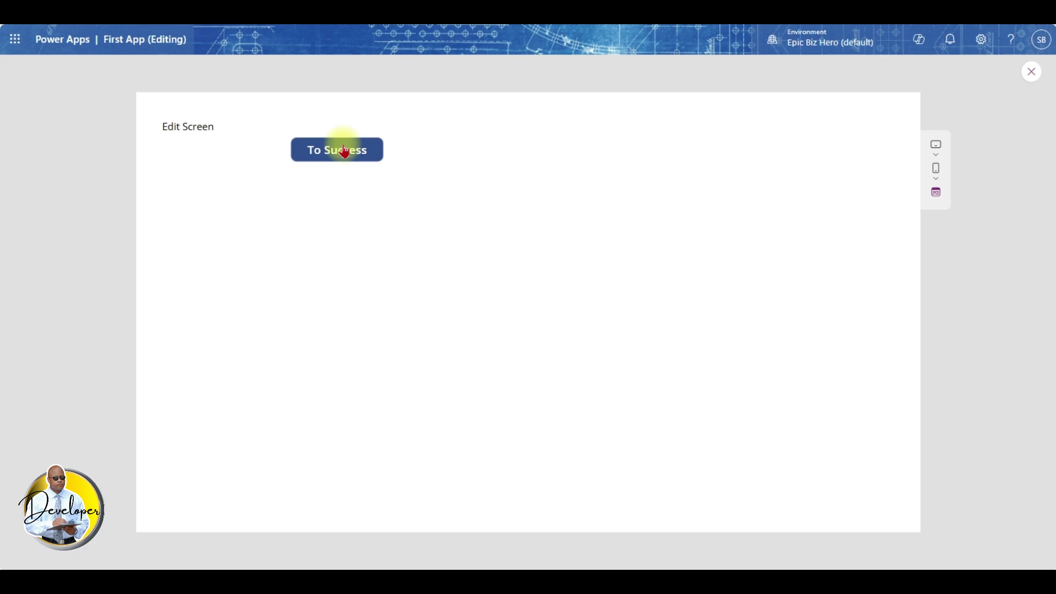
pyautogui.click(344, 151)
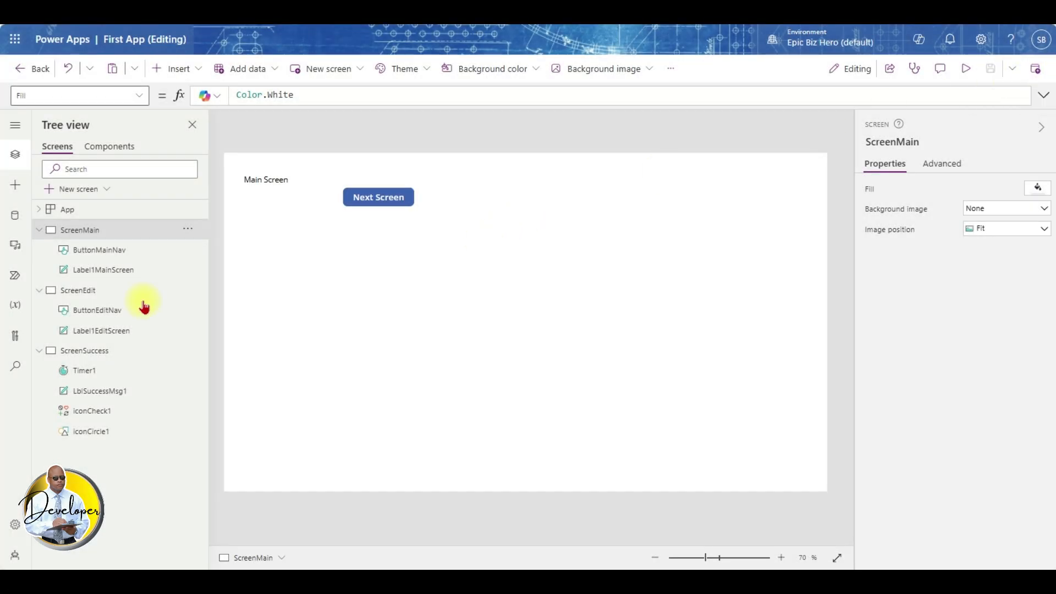
# Step: Hide Timer1 on ScreenSuccess by turning off its Visible property
pyautogui.click(95, 355)
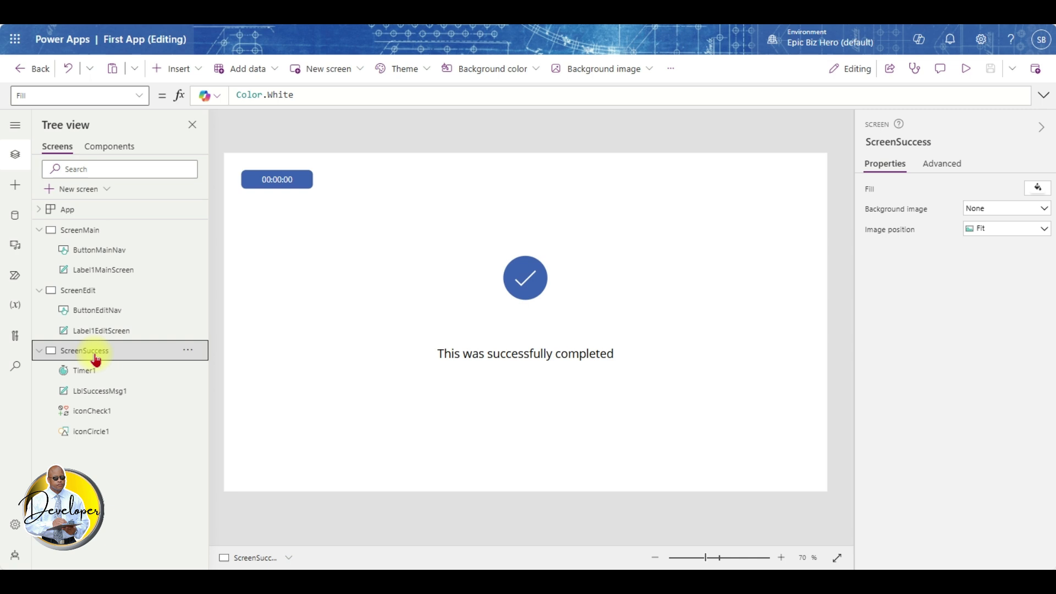
pyautogui.click(290, 185)
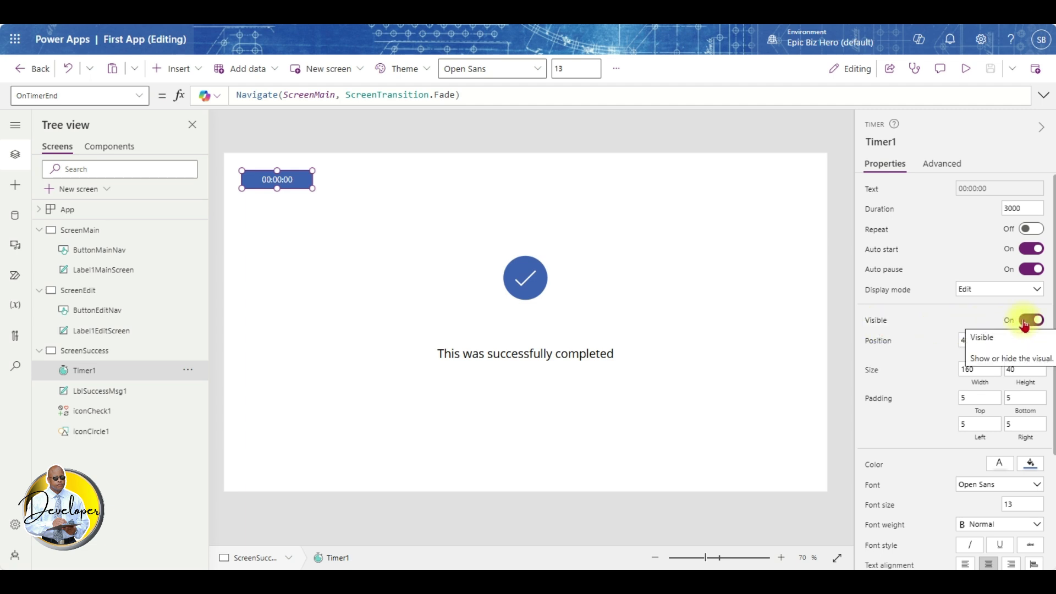
pyautogui.click(1027, 320)
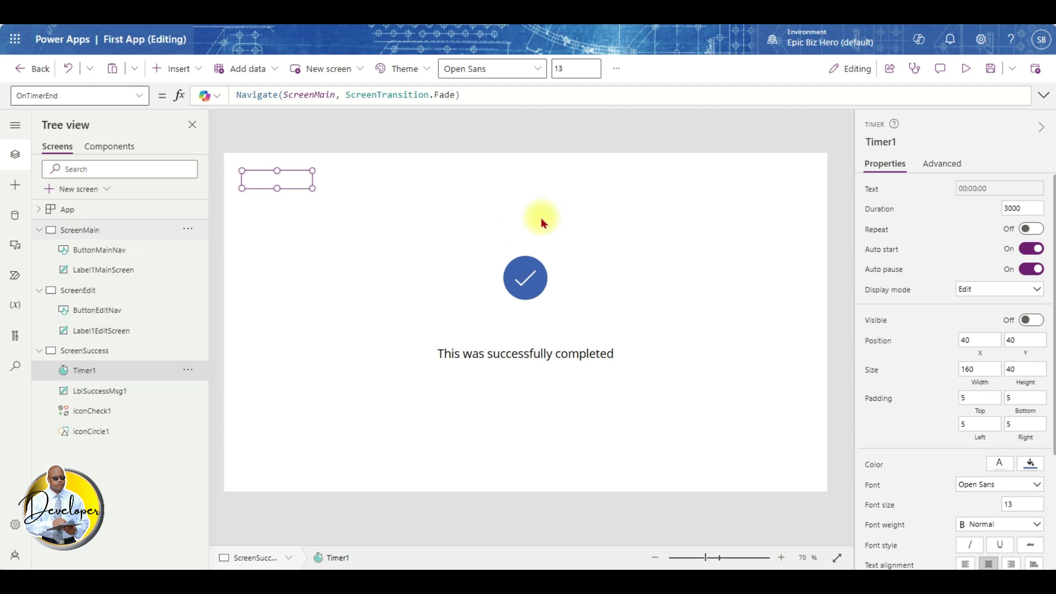
# Step: Preview the app again and go from the main screen through the edit screen to the success screen with the timer hidden
pyautogui.click(967, 72)
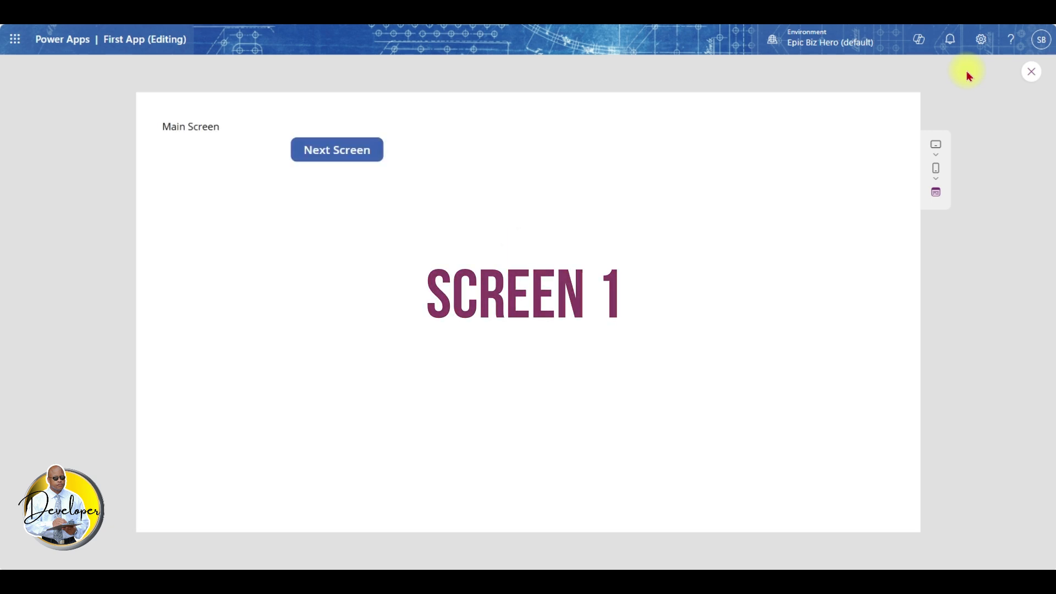
pyautogui.click(337, 154)
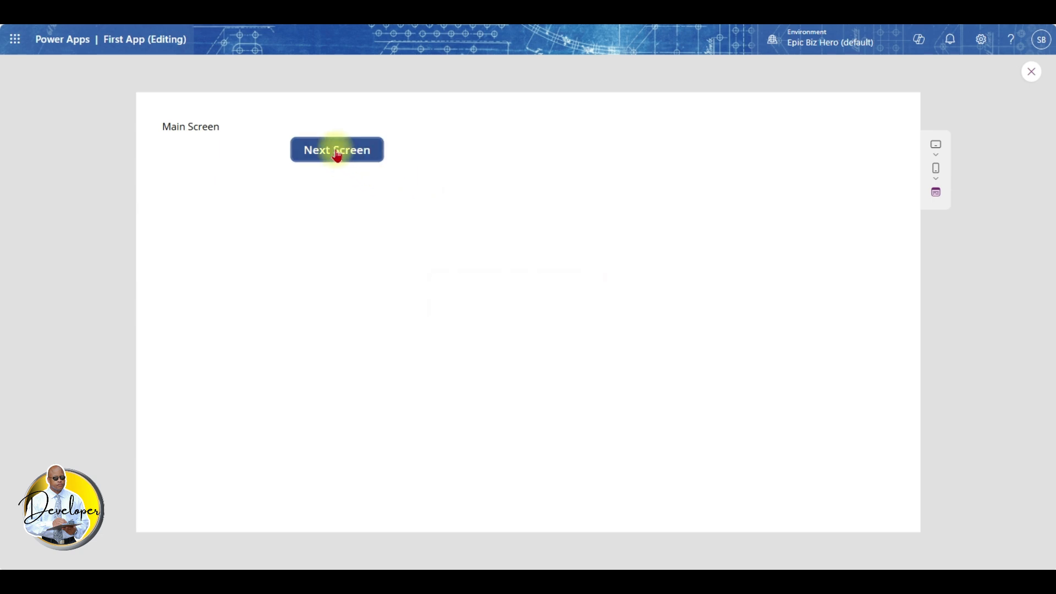
pyautogui.click(337, 155)
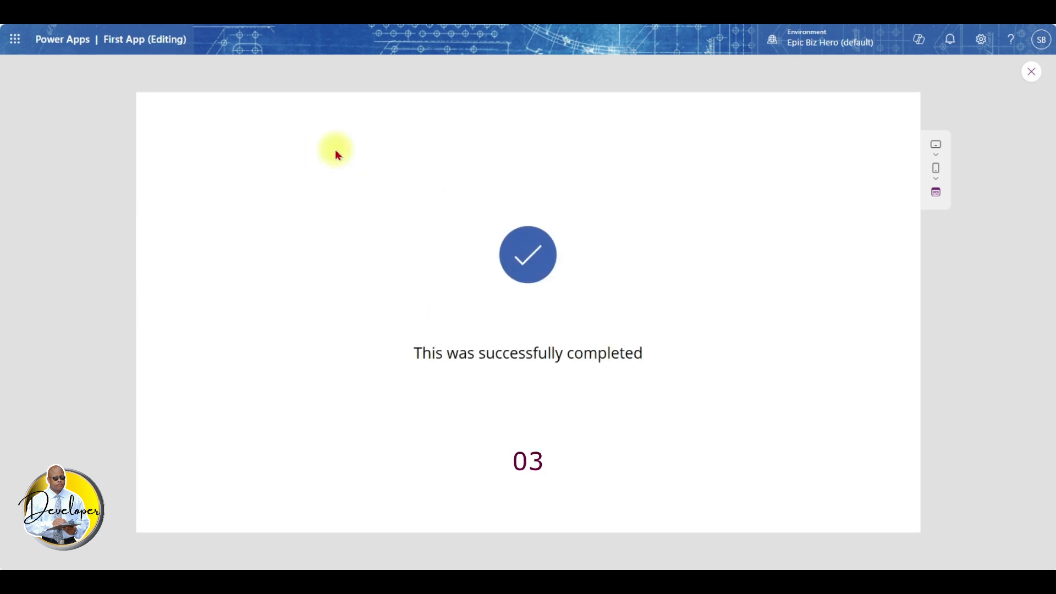